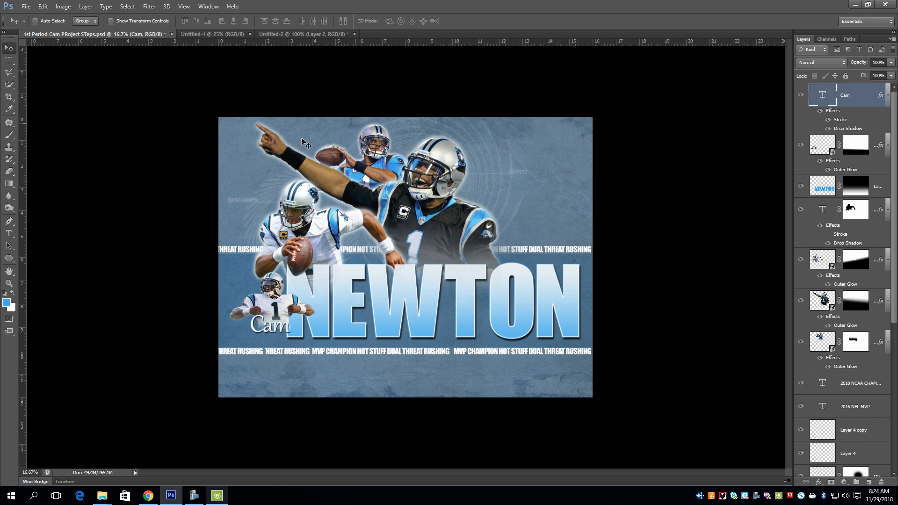
Place the abstract-ancient-antique paper texture from the desktop's Textures folder into the poster
left_click(27, 6)
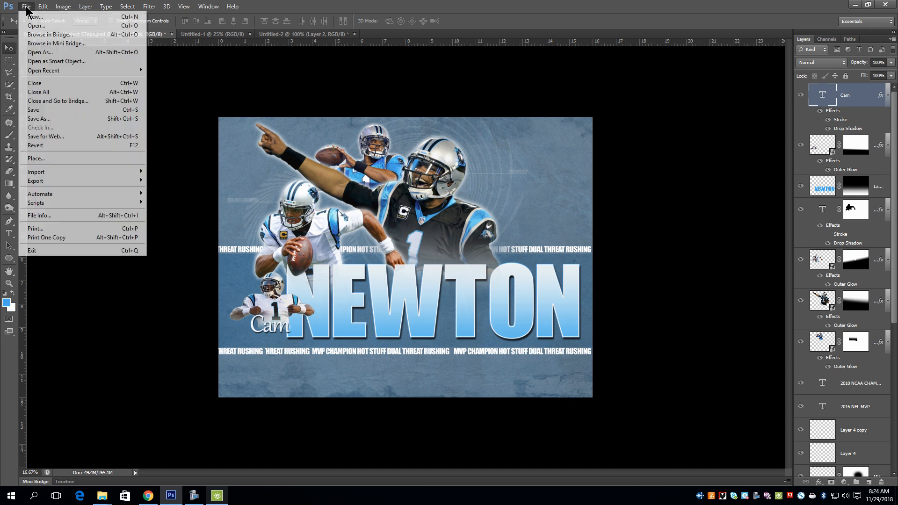
left_click(64, 159)
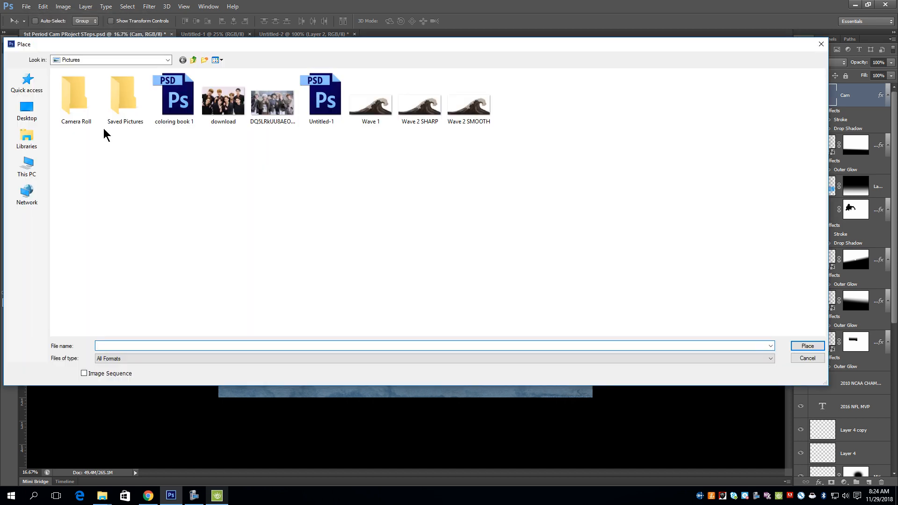
left_click(29, 113)
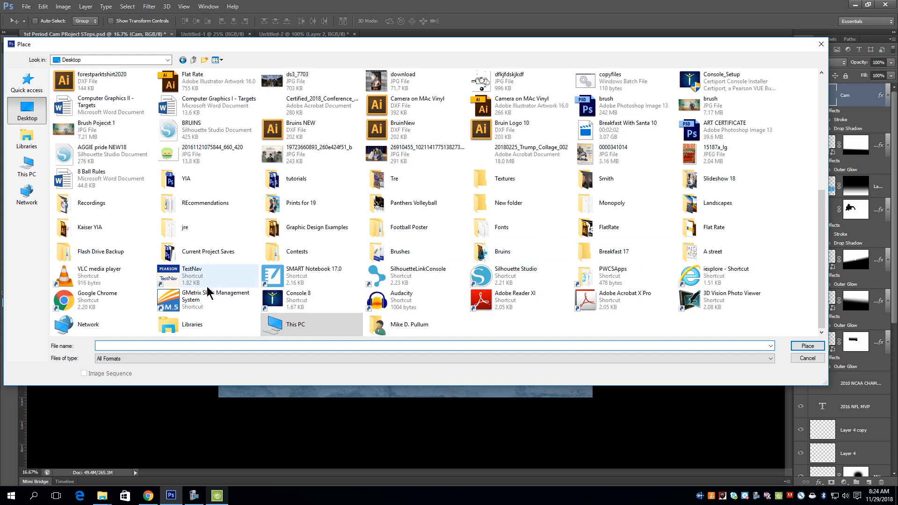
double_click(509, 184)
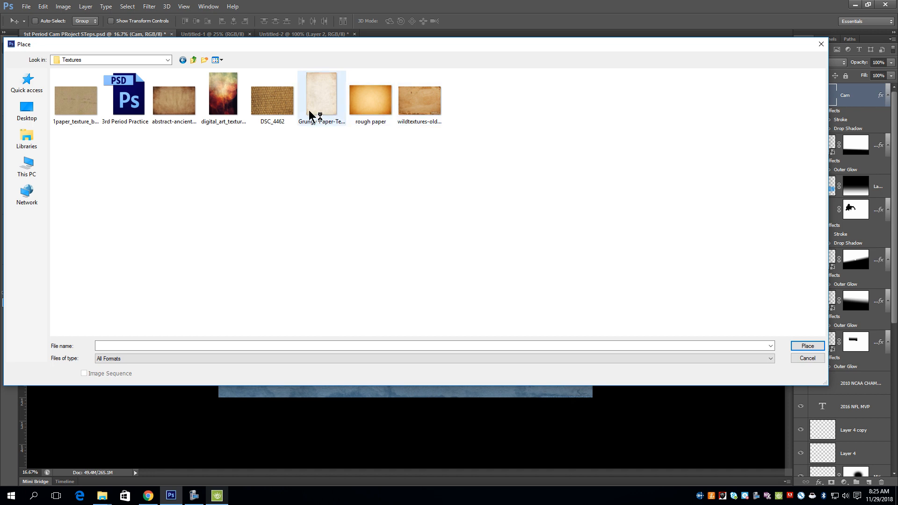
double_click(180, 103)
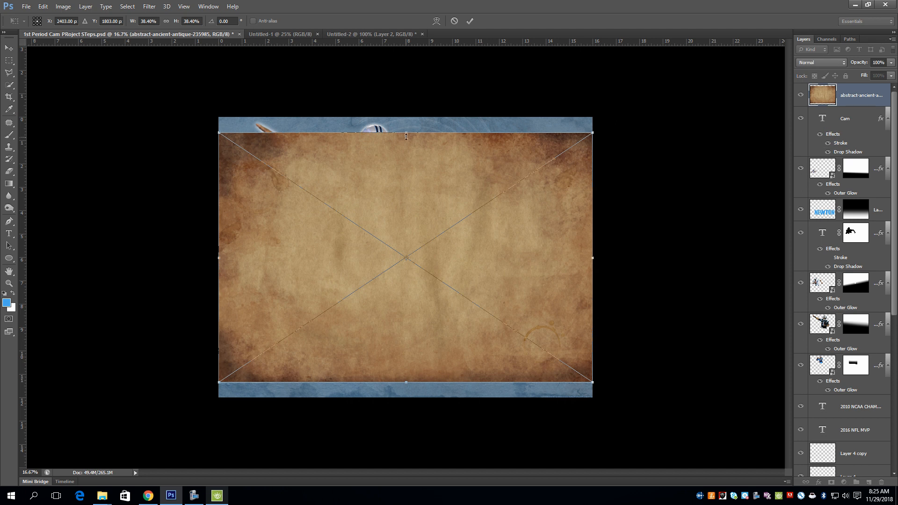
Stretch the placed texture vertically to cover the full height of the canvas and commit the transform
left_click_drag(406, 133, 405, 116)
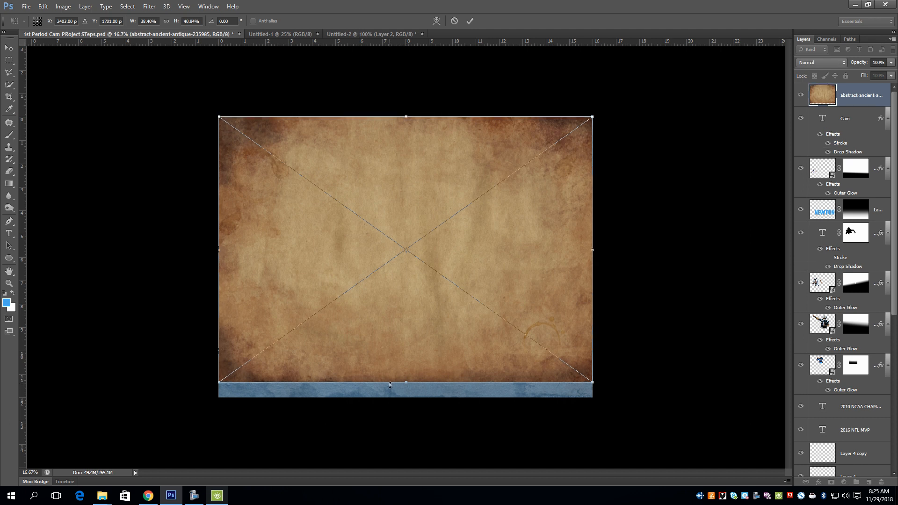
left_click_drag(400, 384, 401, 399)
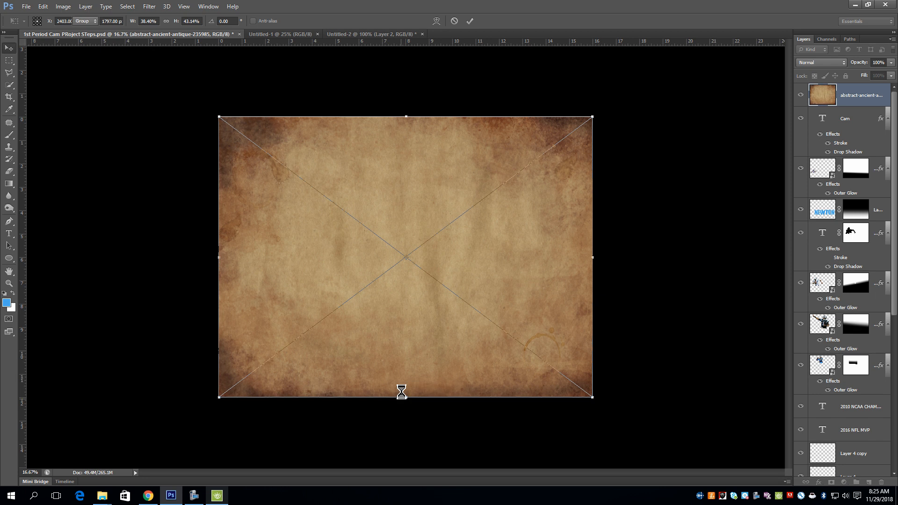
key("Return")
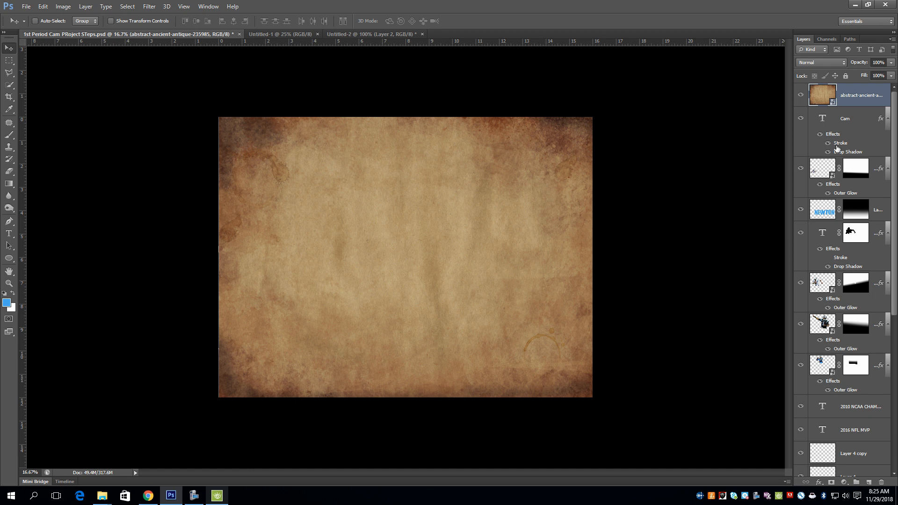
Rasterize the paper texture layer and desaturate it to grayscale
right_click(849, 89)
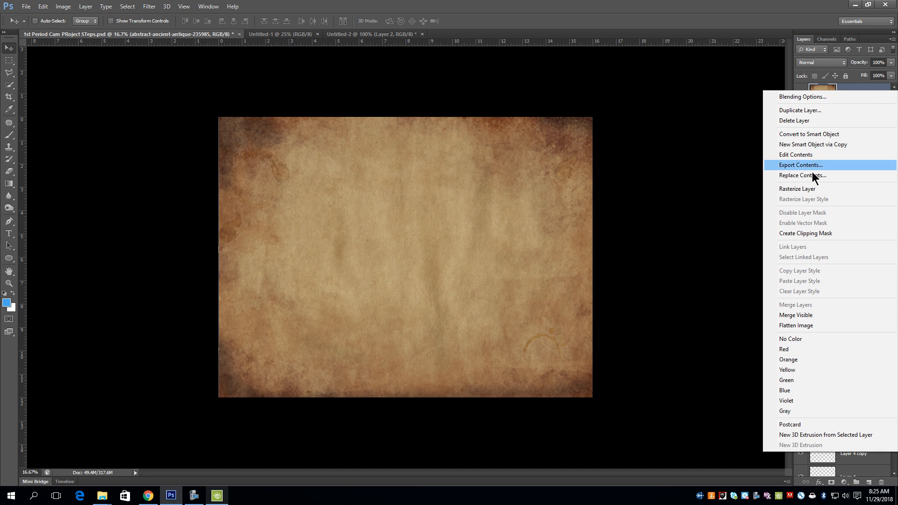
left_click(812, 189)
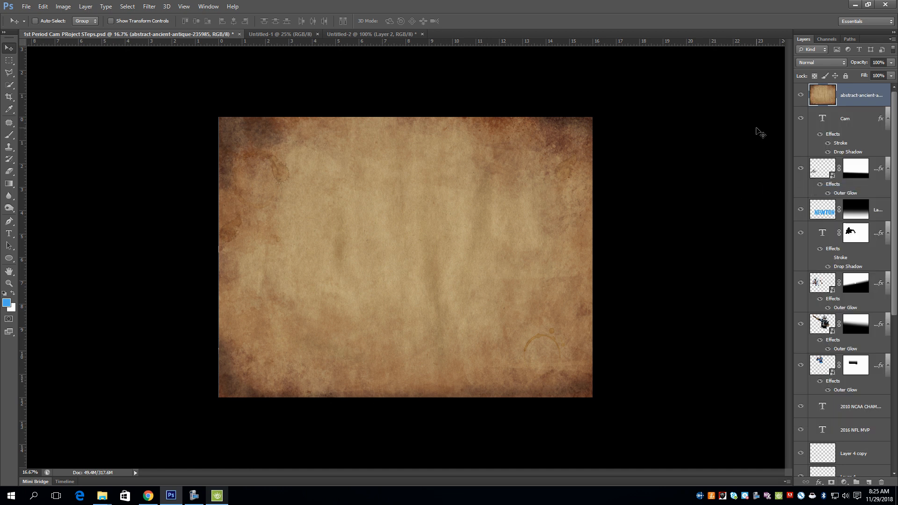
key("ctrl+shift+u")
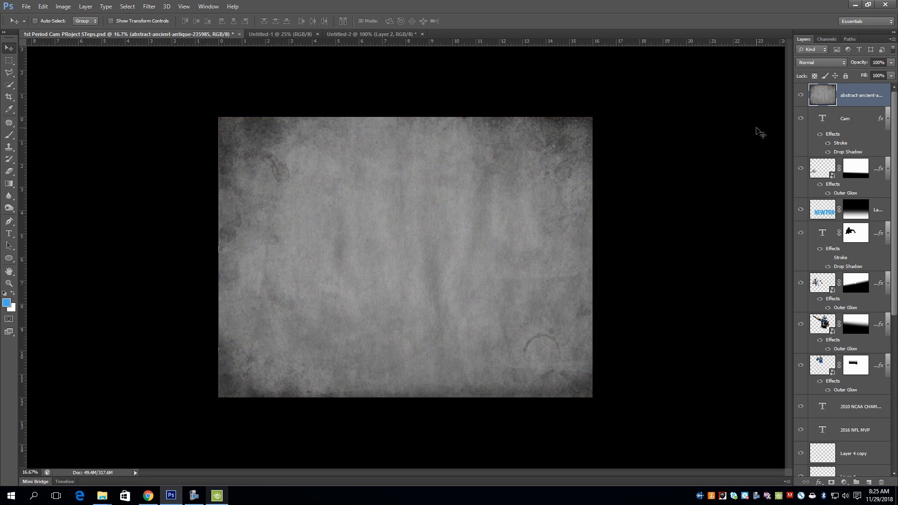
Try Auto Tone and undo it, and adjust the texture's Levels with a black input of 46 and a white input of 216
key("ctrl+shift+l")
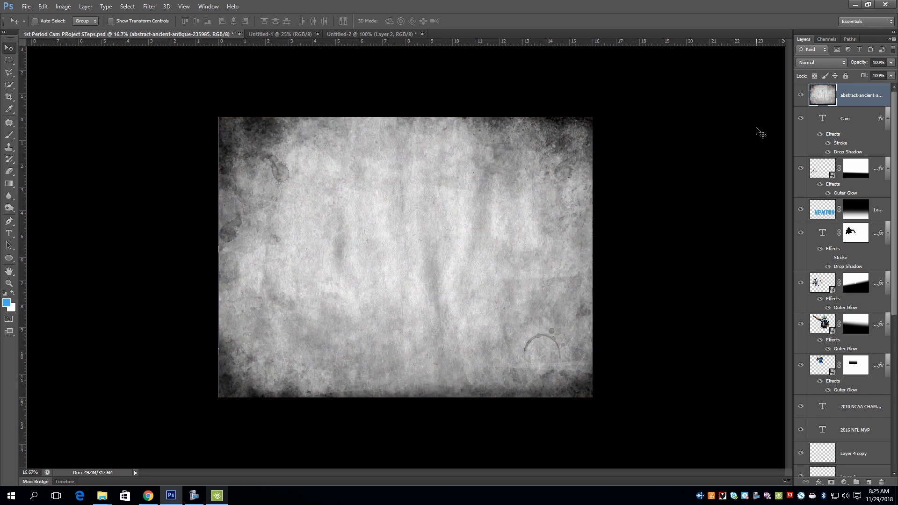
key("ctrl+z")
key("ctrl+l")
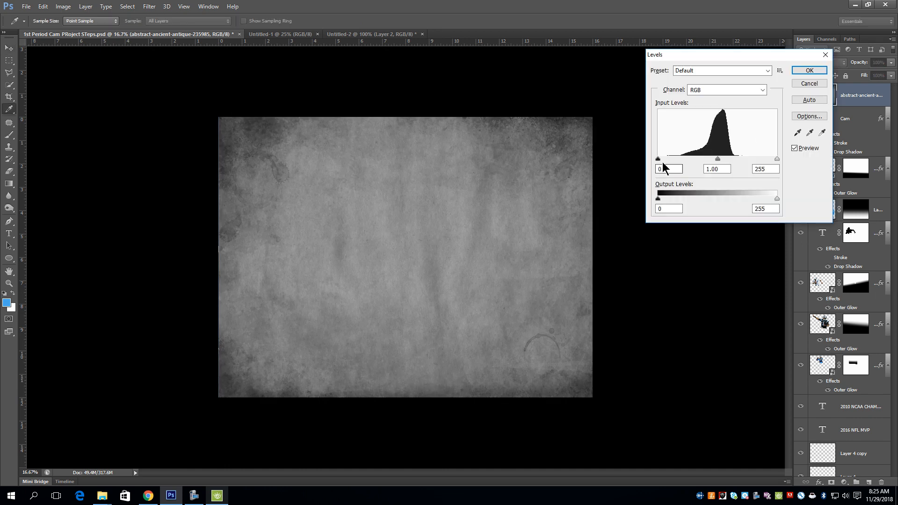
left_click_drag(658, 160, 681, 164)
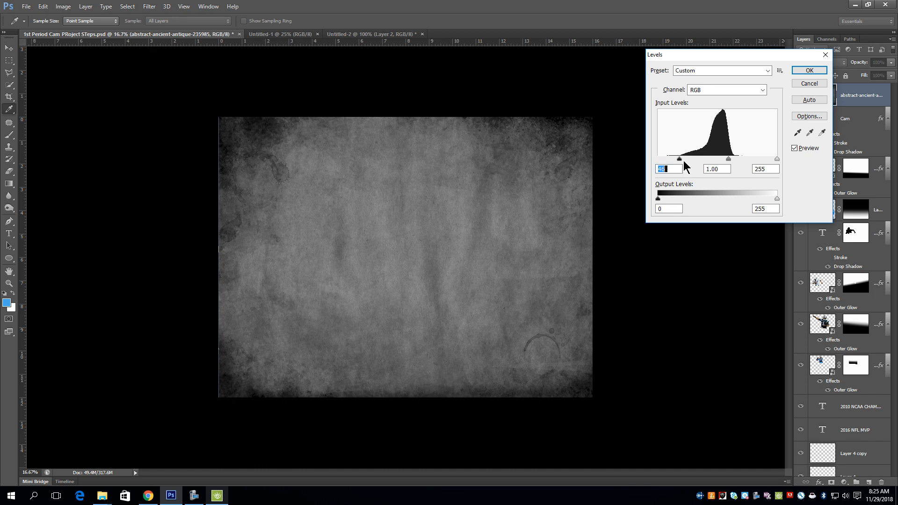
left_click_drag(777, 160, 761, 164)
left_click(805, 71)
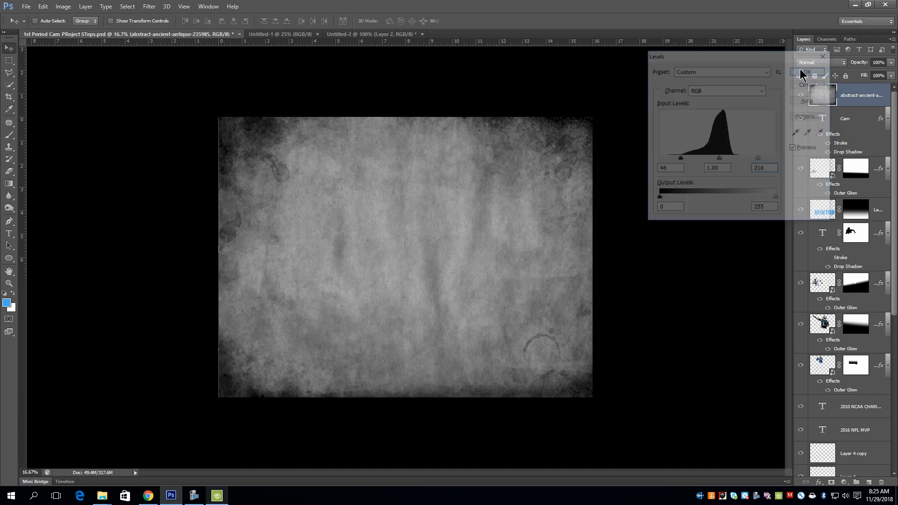
Try the Screen blend mode on the texture layer and compare the poster with and without it
left_click(845, 62)
left_click(803, 148)
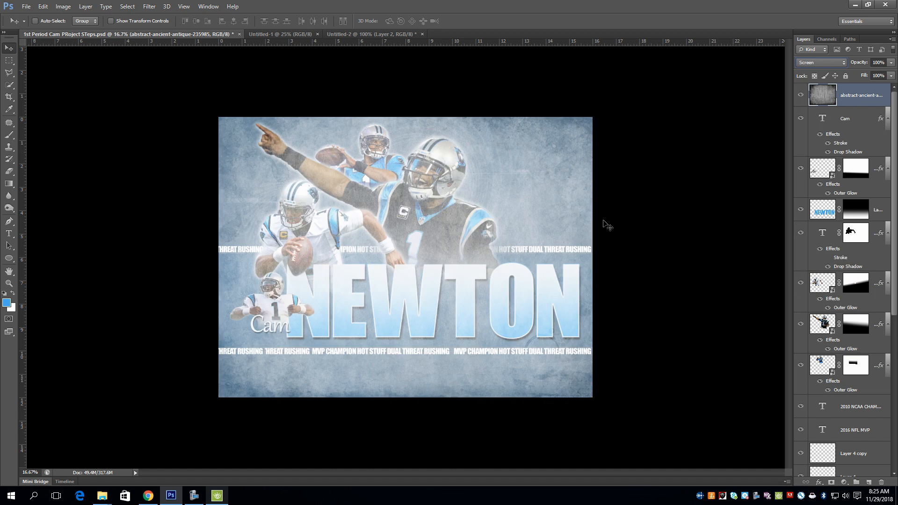
left_click(801, 95)
left_click(801, 95)
Add a layer mask to the texture layer and choose a soft round brush at 2500 px
left_click(832, 484)
key("b")
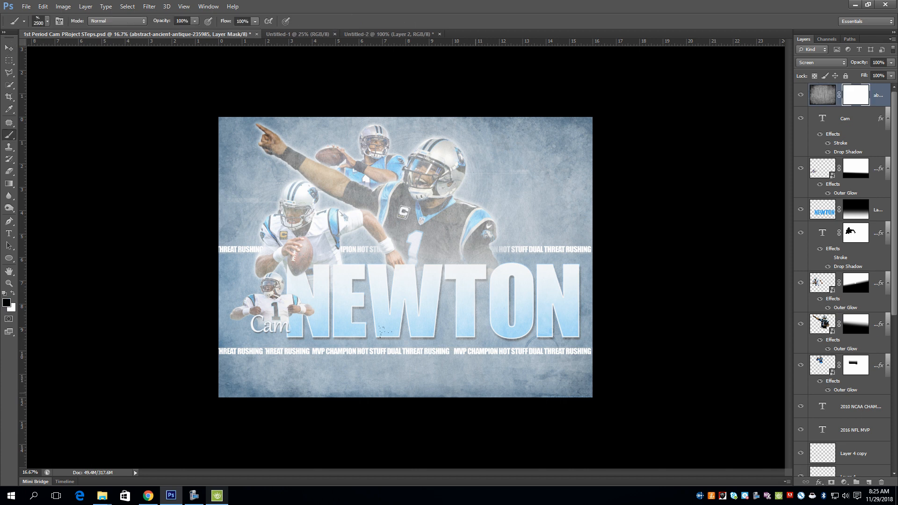
left_click(49, 21)
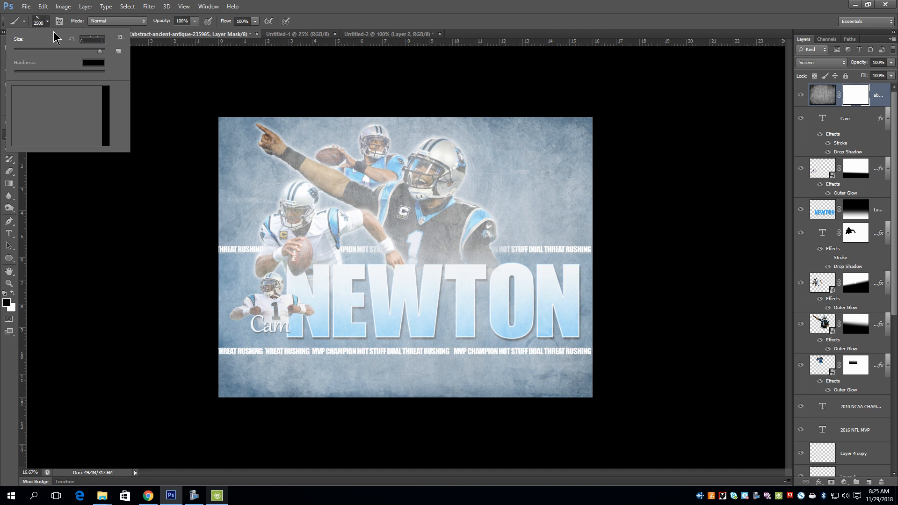
left_click_drag(108, 116, 104, 87)
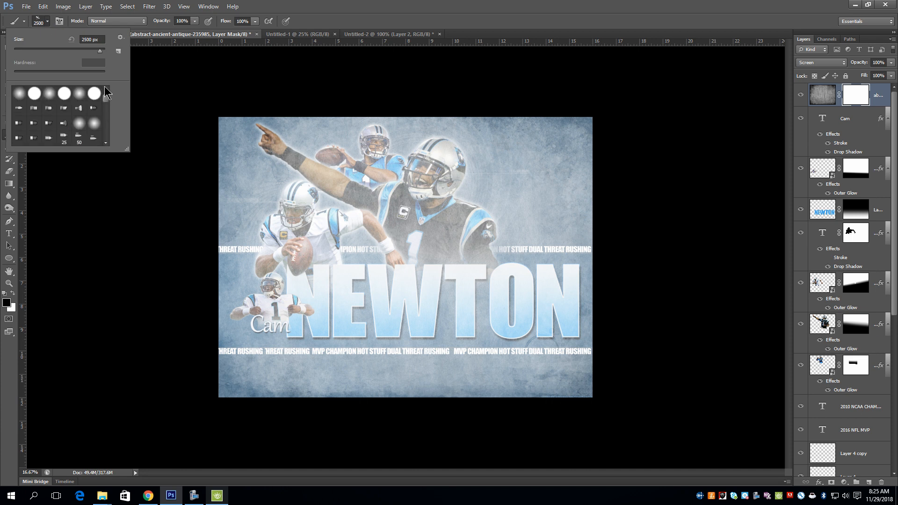
left_click(81, 93)
left_click(488, 8)
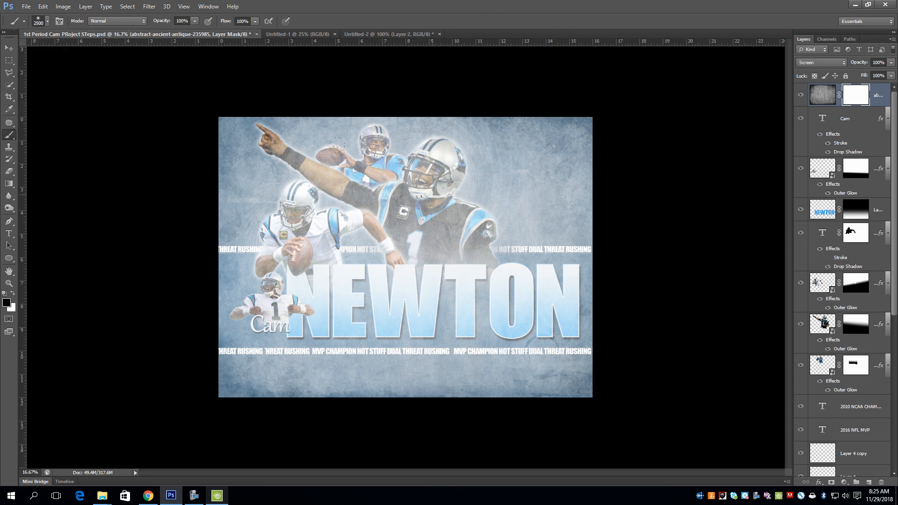
Try painting black on the texture's mask over the players and title
mouse_move(431, 196)
left_mouse_down()
mouse_move(392, 218)
mouse_move(347, 220)
mouse_move(339, 256)
mouse_move(468, 284)
mouse_move(420, 299)
mouse_move(311, 304)
mouse_move(498, 301)
mouse_move(304, 141)
mouse_move(199, 223)
left_mouse_up()
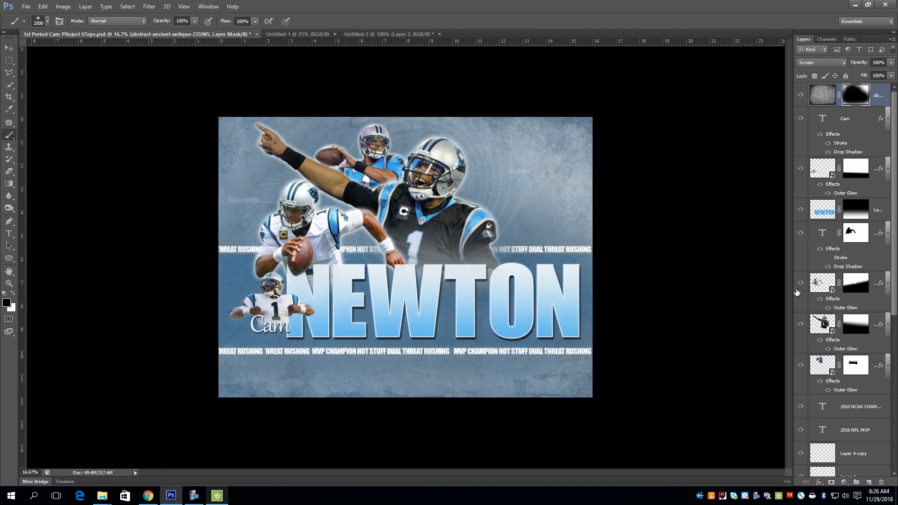
key("ctrl+z")
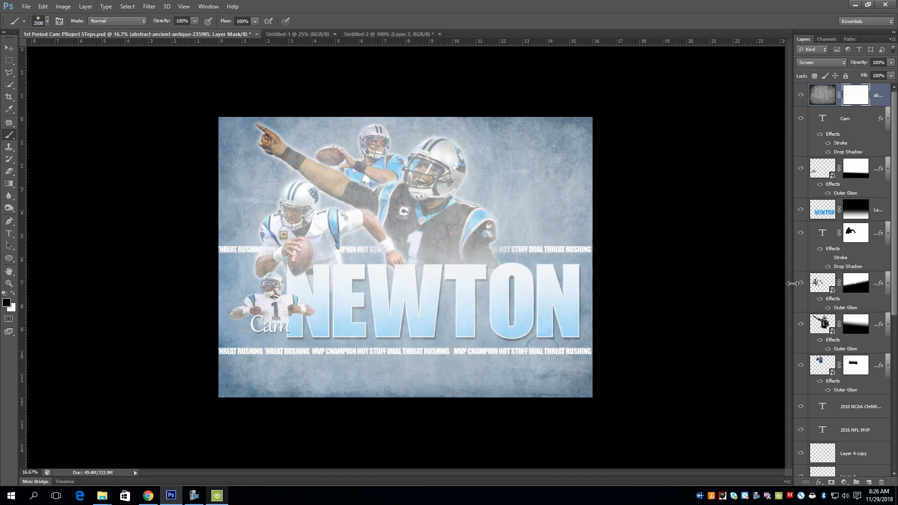
Set the texture layer to Multiply blending and lower its opacity to 64%
left_click(834, 61)
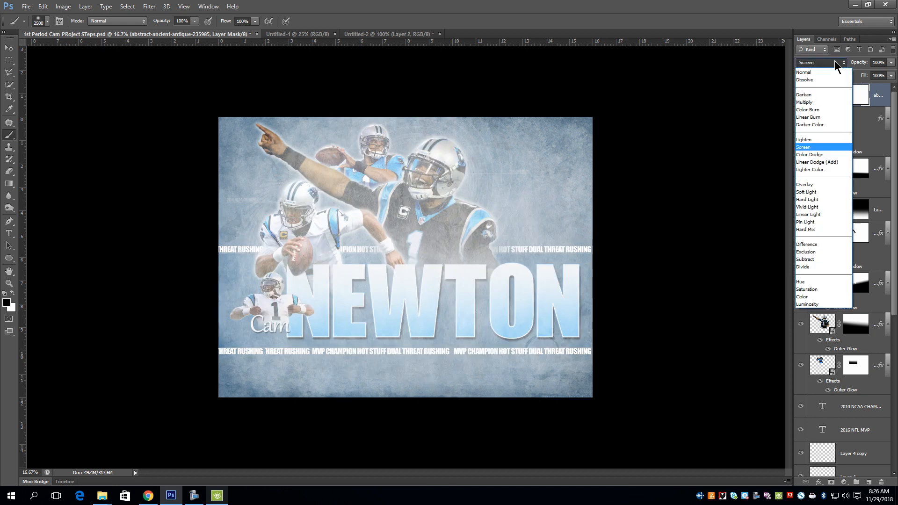
left_click(817, 103)
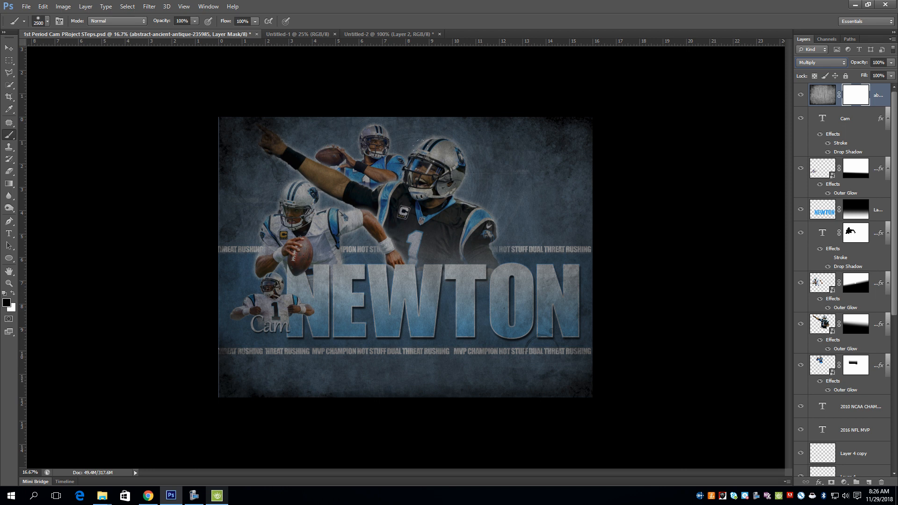
left_click_drag(891, 62, 853, 99)
Try masking the texture off the players and title, compare the result, and reset the mask to white
left_click(854, 100)
mouse_move(400, 213)
left_mouse_down()
mouse_move(349, 220)
mouse_move(408, 223)
mouse_move(290, 290)
mouse_move(477, 294)
mouse_move(271, 285)
left_mouse_up()
left_click_drag(202, 215, 285, 176)
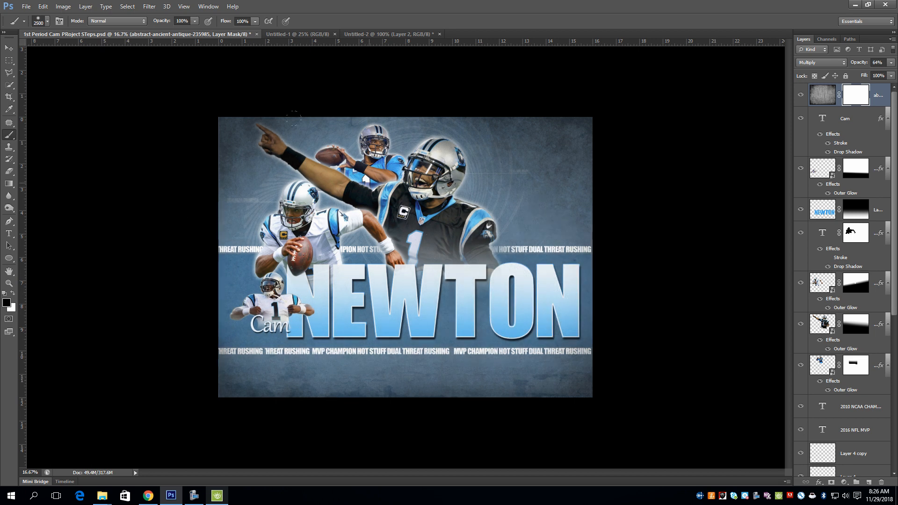
left_click(800, 96)
left_click(800, 95)
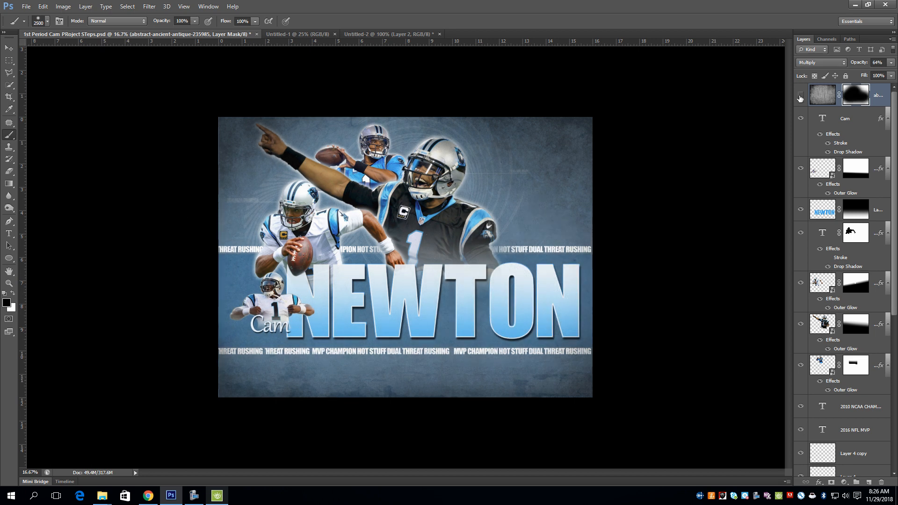
left_click(801, 95)
left_click(800, 95)
left_click(800, 95)
left_click(800, 95)
key("ctrl+BackSpace")
Switch the texture layer's blend mode to Overlay and compare the poster with the layer hidden and shown
left_click(835, 62)
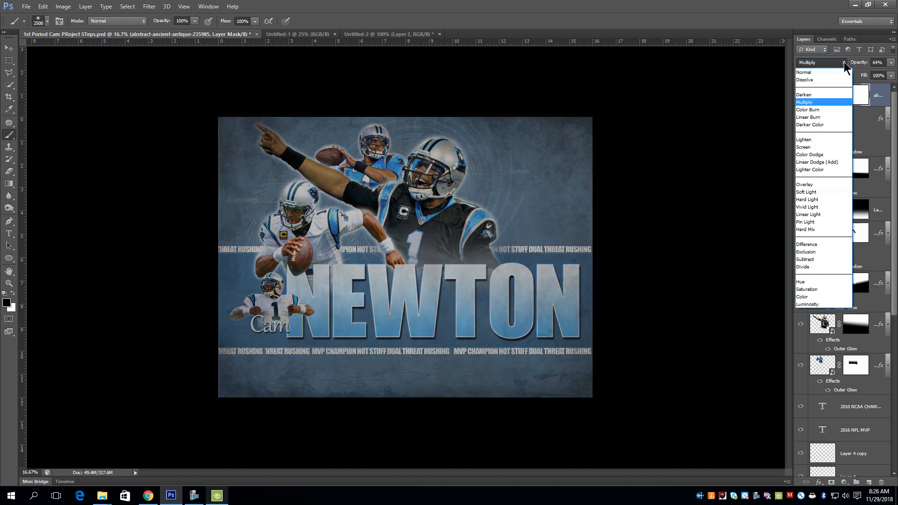
left_click(812, 183)
left_click(800, 95)
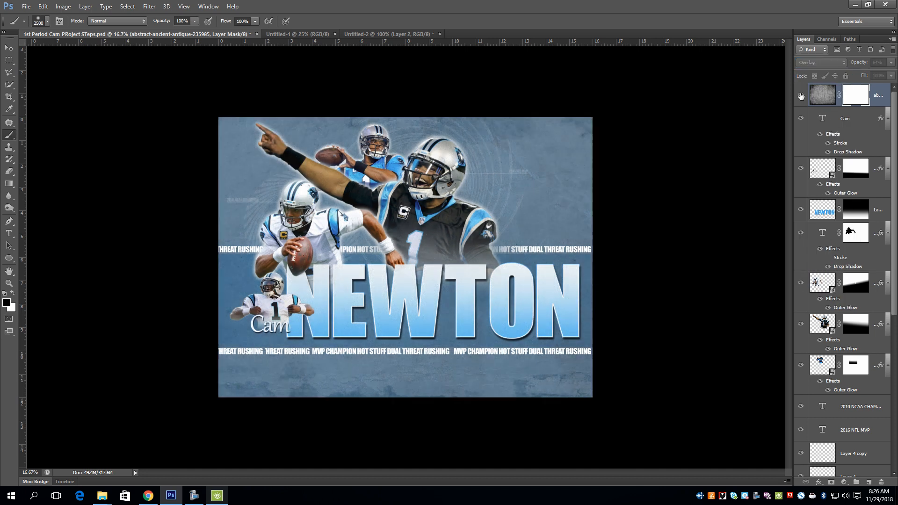
left_click(801, 96)
left_click(801, 95)
left_click(800, 95)
left_click(801, 96)
left_click(800, 96)
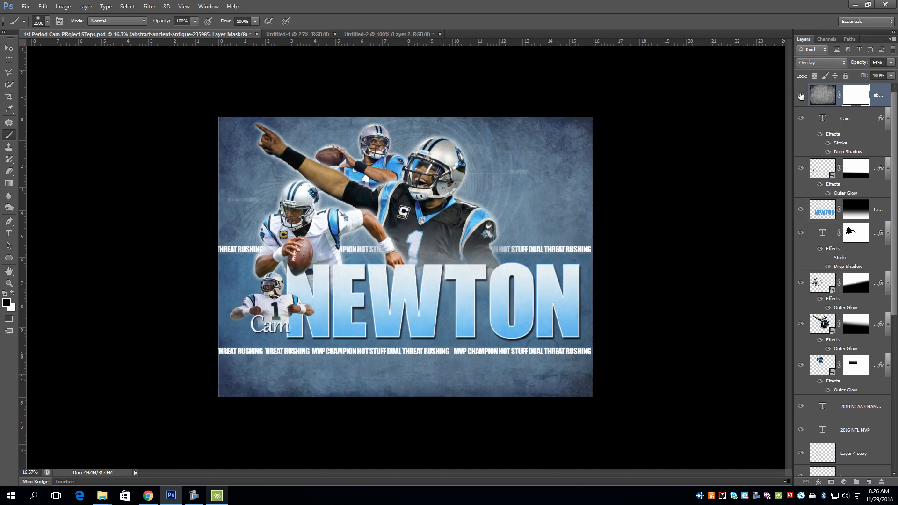
Reduce the mask brush to 21% opacity and 600 px for lightly softening the texture over the players
key("ctrl+plus")
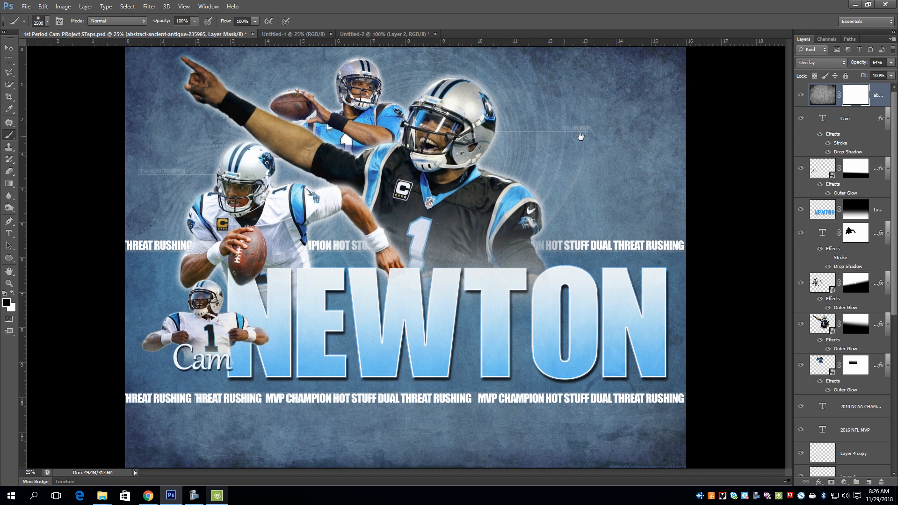
key("v")
key("ctrl+minus")
key("ctrl+plus")
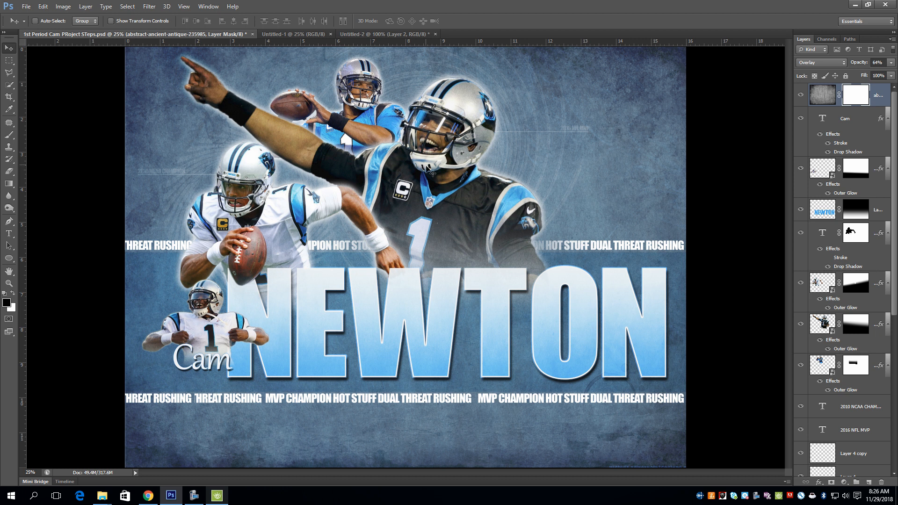
key("b")
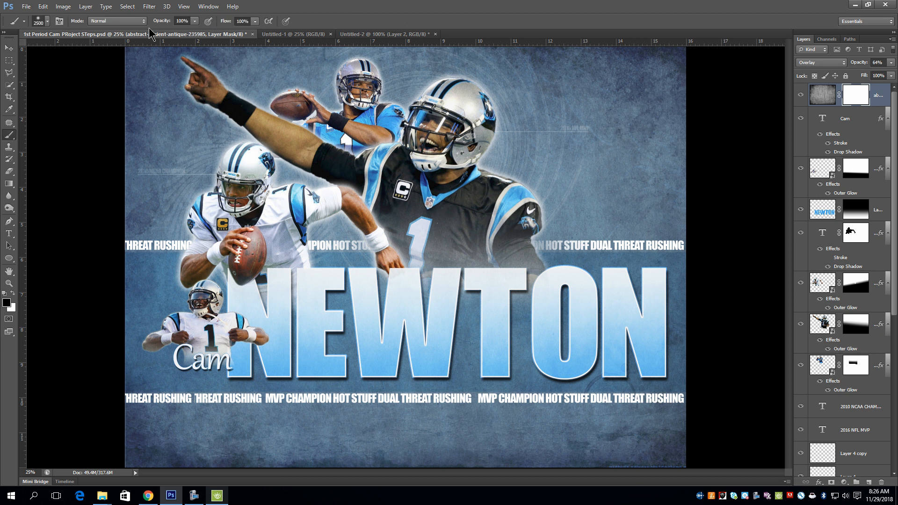
left_click(194, 20)
left_click(157, 33)
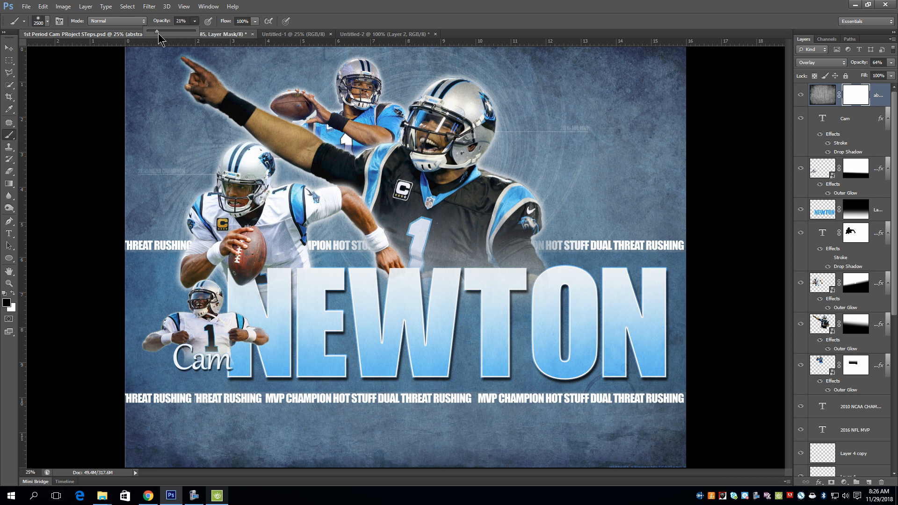
key("bracketleft")
key("bracketleft")
key("bracketleft")
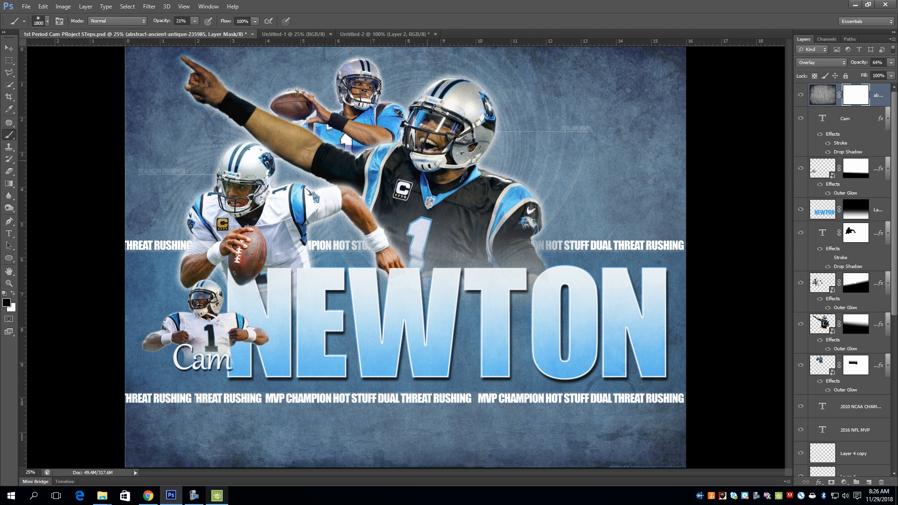
key("bracketleft")
key("bracketleft")
key("bracketleft")
key("bracketleft")
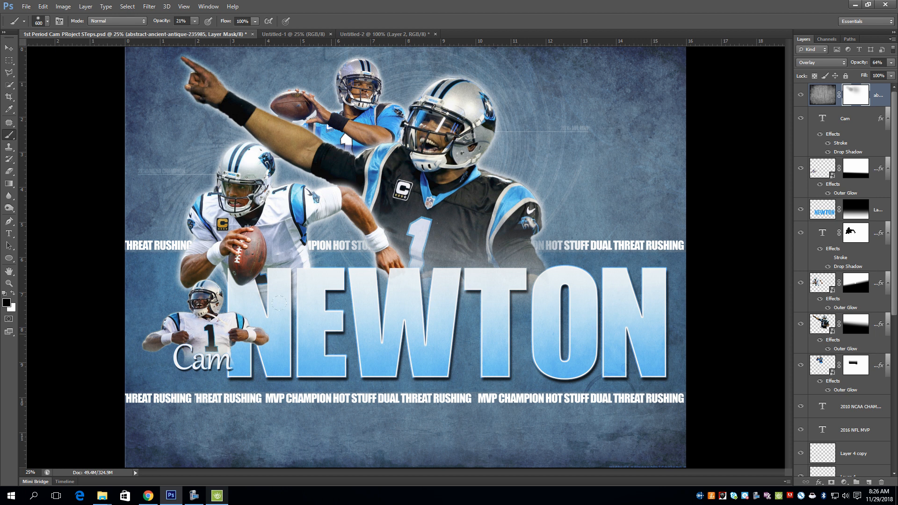
Lightly paint the paper texture's mask over the players, and compare the poster with the texture hidden and shown
mouse_move(279, 303)
left_mouse_down()
mouse_move(305, 229)
mouse_move(485, 215)
left_mouse_up()
left_click(800, 96)
left_click(801, 96)
left_click(801, 96)
left_click(801, 96)
left_click(802, 96)
left_click(802, 96)
Place the digital_art_texture image from the Textures folder into the poster
left_click(26, 6)
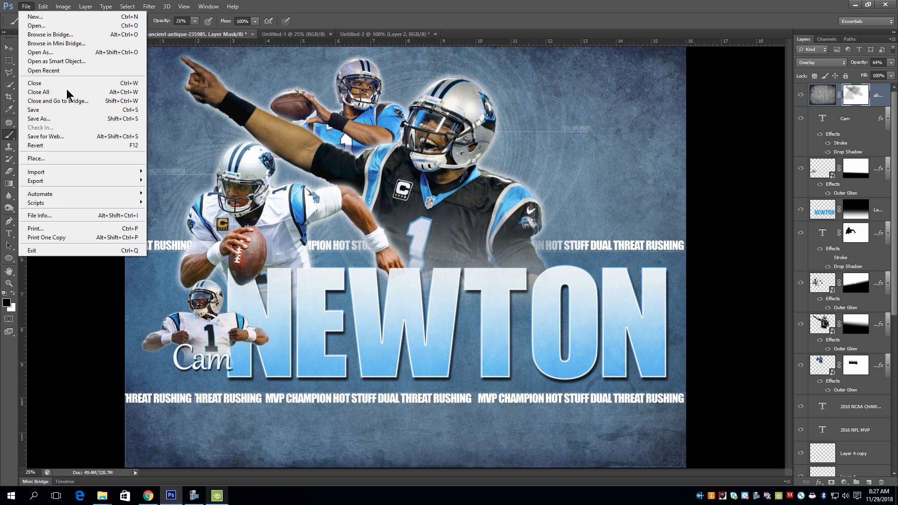
left_click(57, 159)
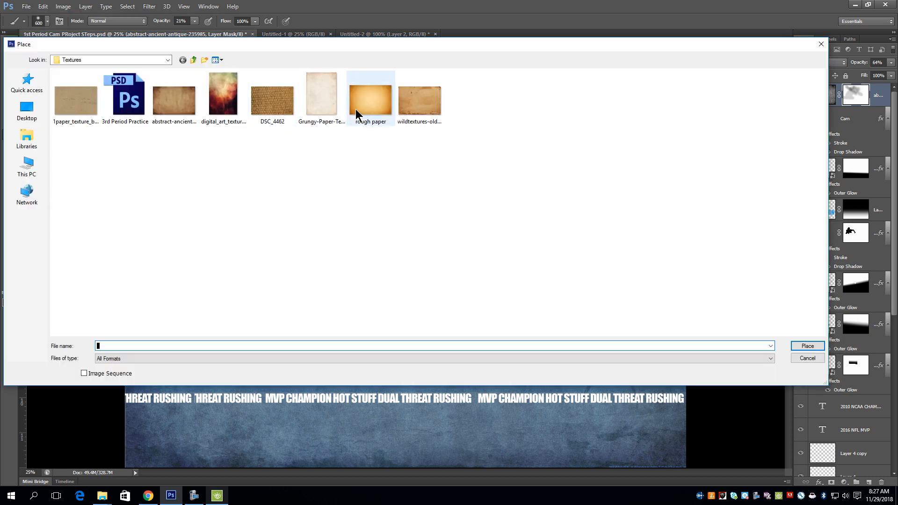
left_click(227, 103)
double_click(228, 104)
key("ctrl+minus")
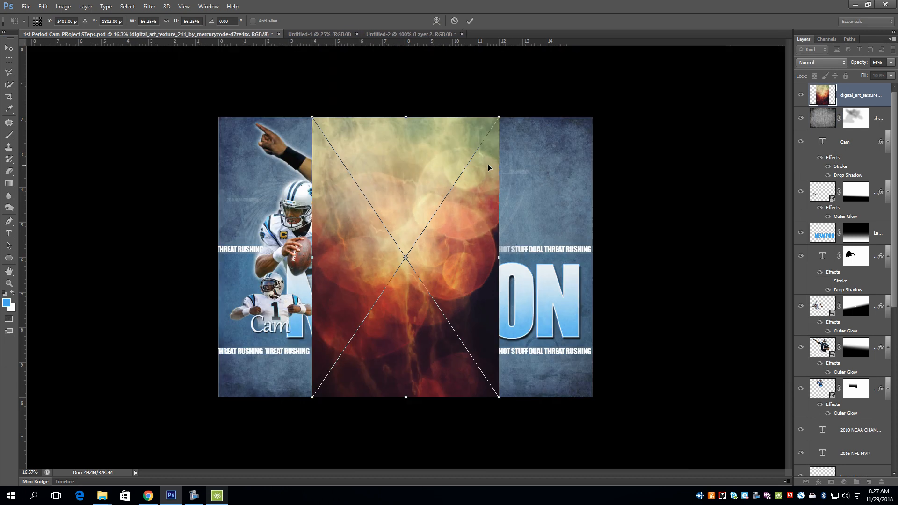
Rotate the placed texture -90° to landscape and enlarge it to cover the whole poster
left_click_drag(458, 104, 253, 204)
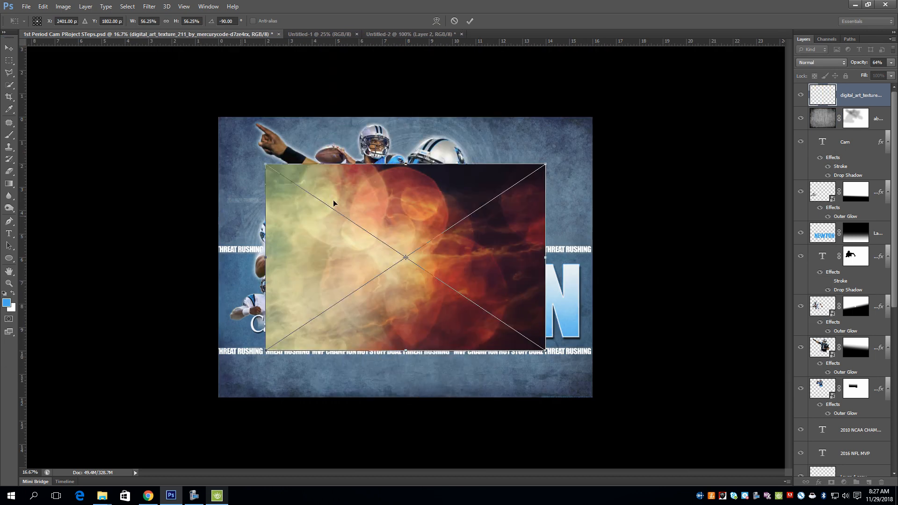
left_click_drag(546, 164, 646, 99)
left_click_drag(435, 210, 482, 216)
key("Return")
key("b")
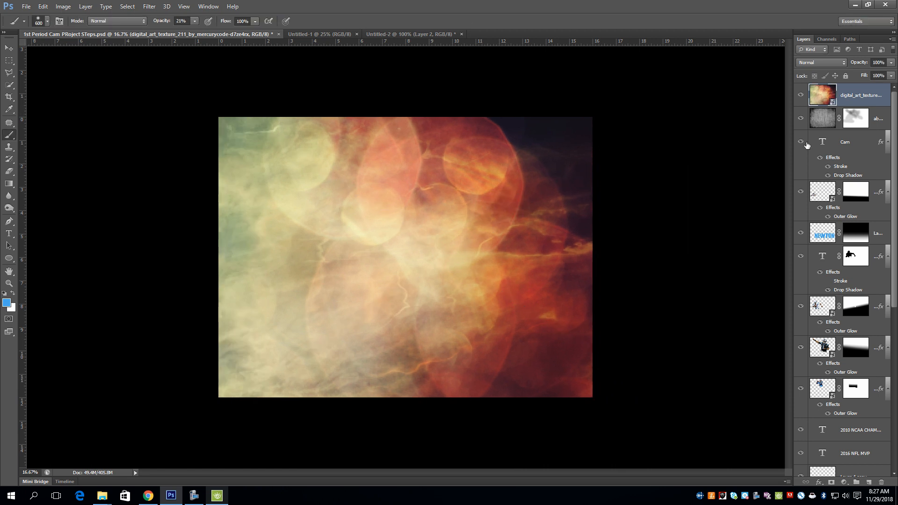
Rasterize the digital art texture layer and desaturate it to grayscale
right_click(846, 97)
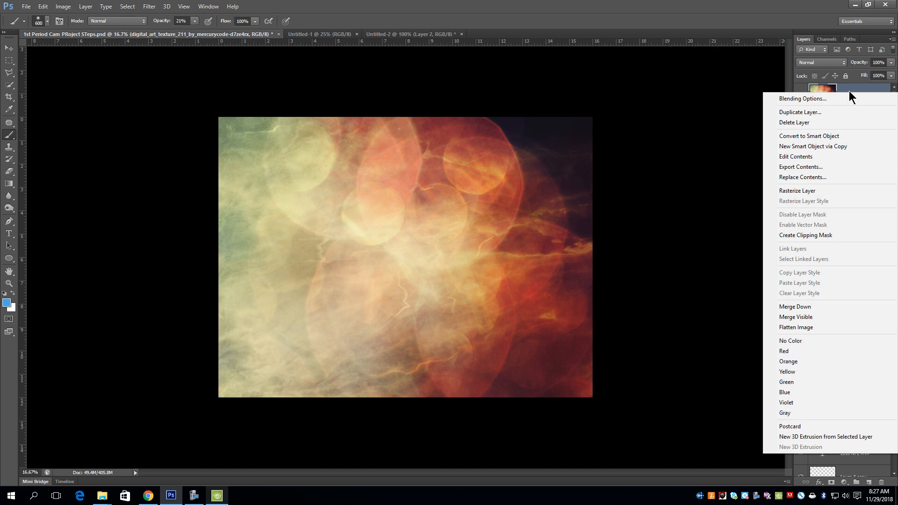
left_click(823, 192)
key("ctrl+shift+u")
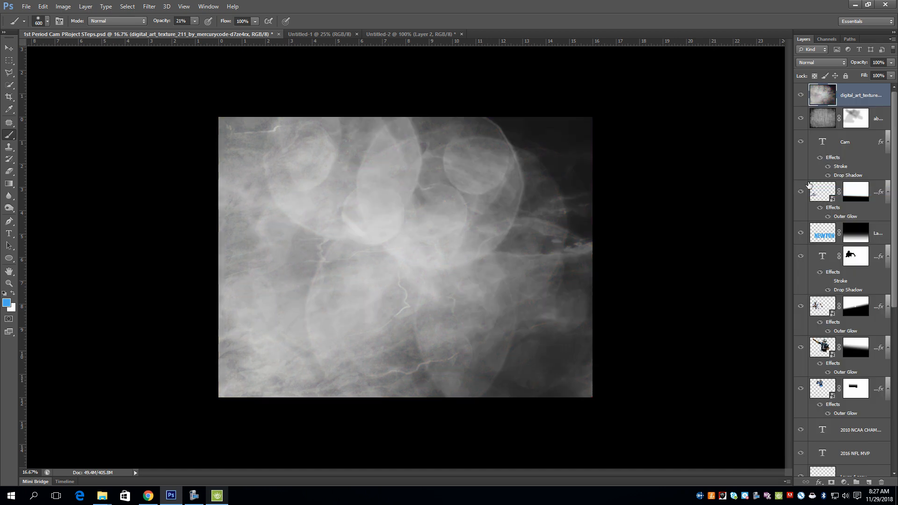
Blend the digital art texture with Overlay at 48% opacity, and compare the poster with the layer hidden and shown
left_click(826, 62)
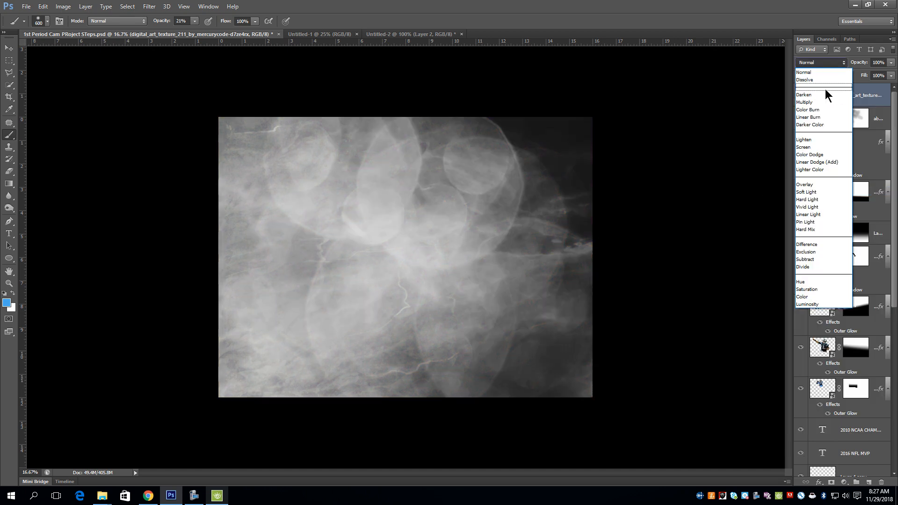
left_click(813, 184)
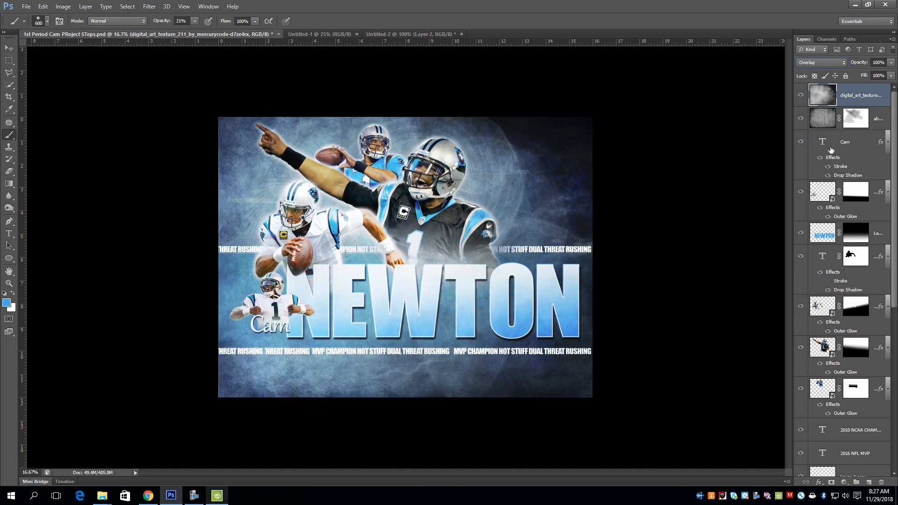
left_click(891, 62)
left_click_drag(891, 73, 866, 75)
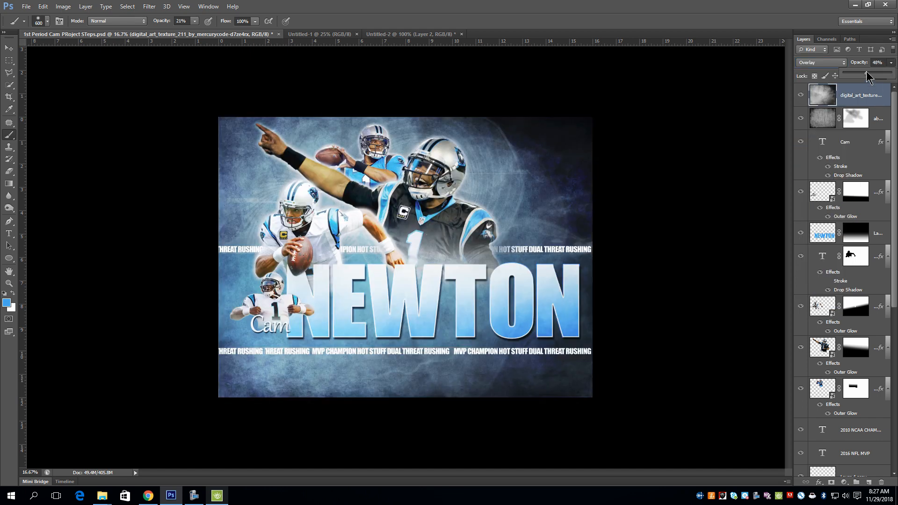
left_click(802, 95)
left_click(803, 95)
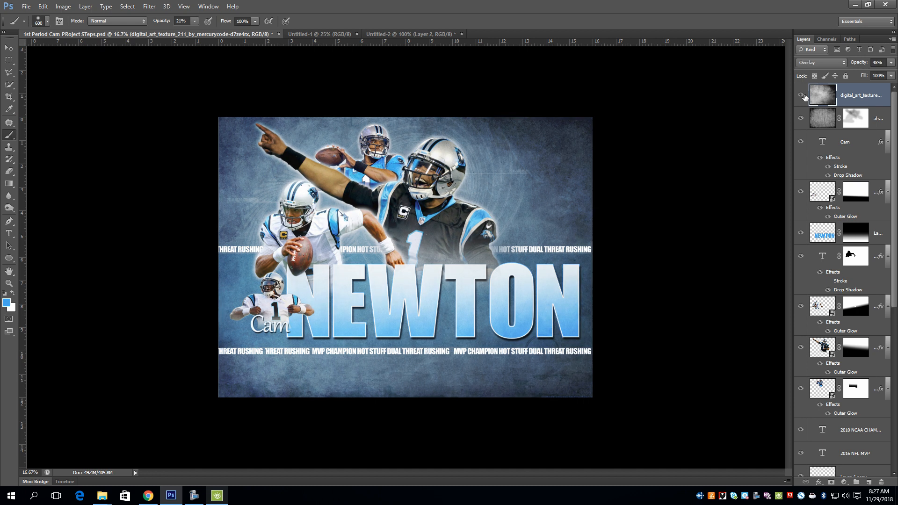
left_click(802, 96)
left_click(803, 95)
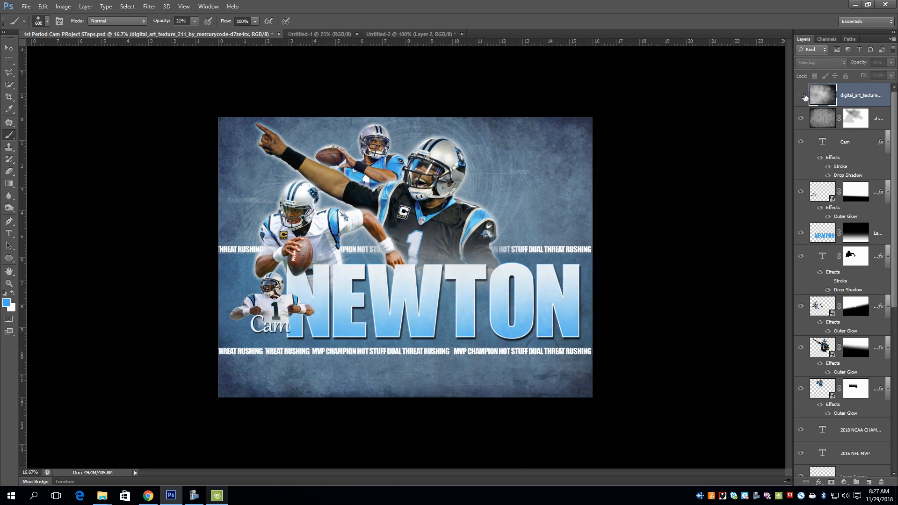
left_click(803, 96)
left_click(803, 95)
left_click(803, 95)
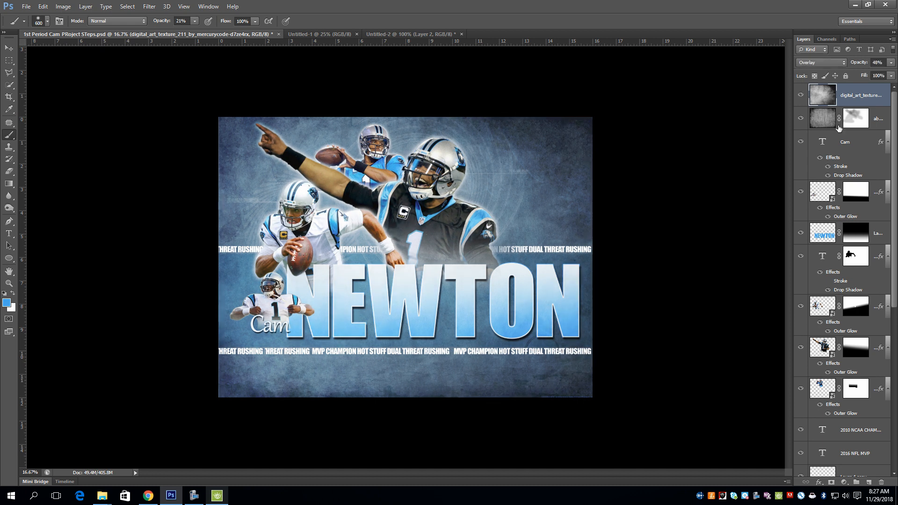
Add a layer mask to the digital art texture and softly paint the texture off the players
left_click(832, 483)
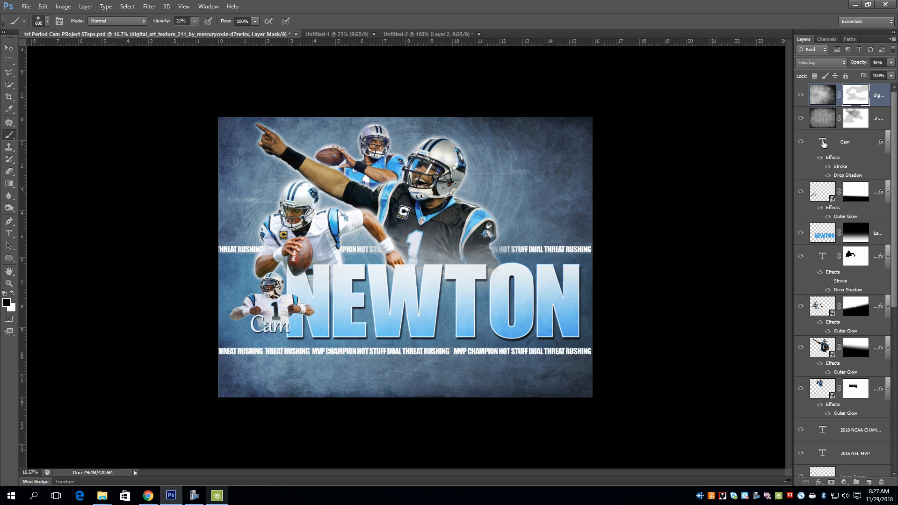
left_click(826, 96)
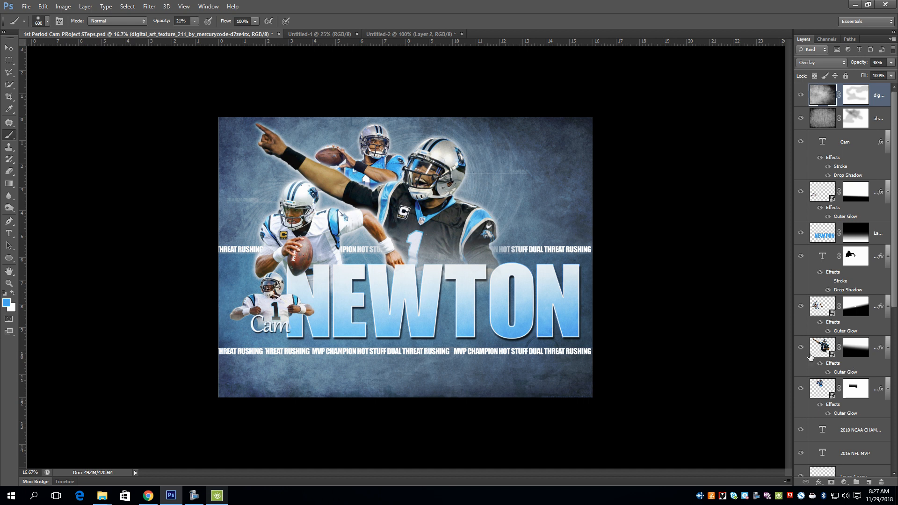
Add a Curves adjustment layer above the textures, anchor the curve's midpoint and raise its highlights for more contrast
left_click(848, 486)
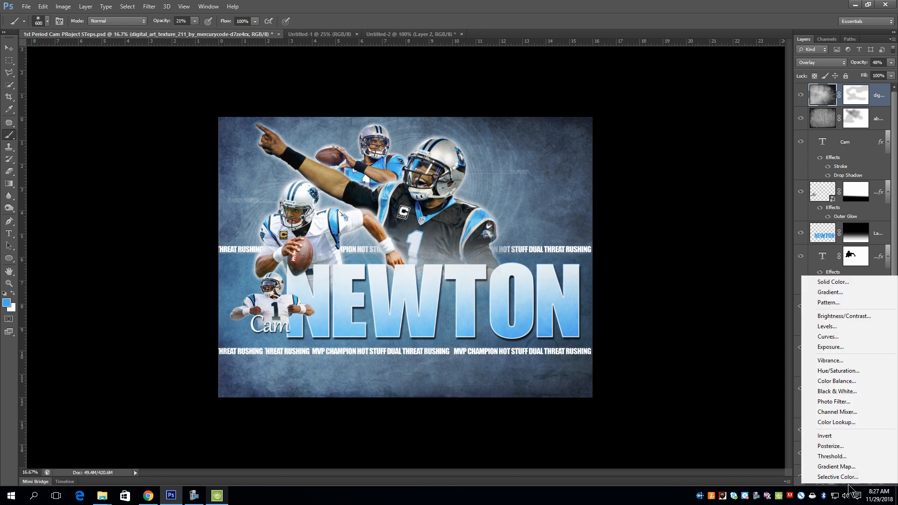
left_click(835, 338)
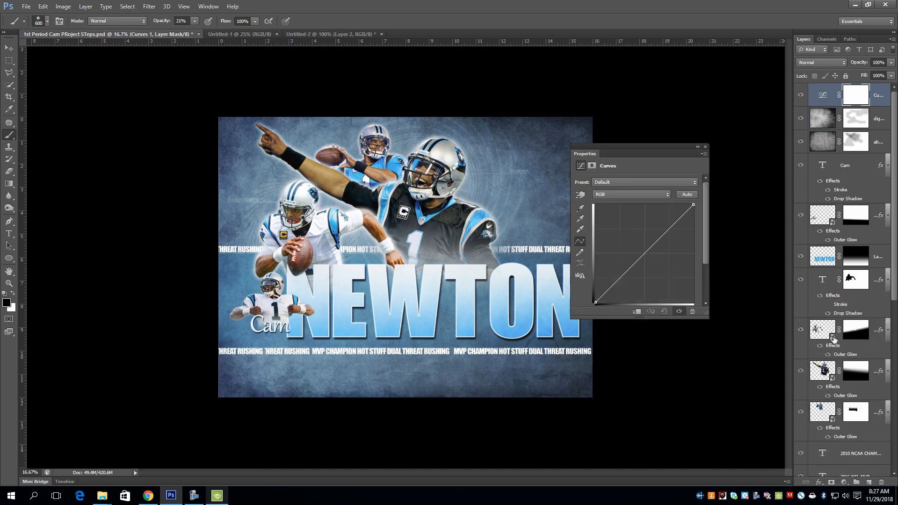
left_click(643, 253)
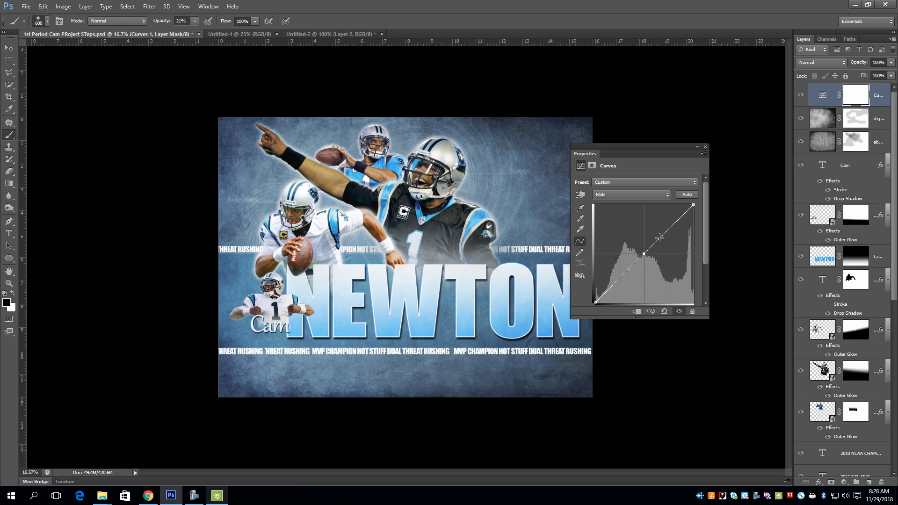
left_click_drag(665, 231, 661, 229)
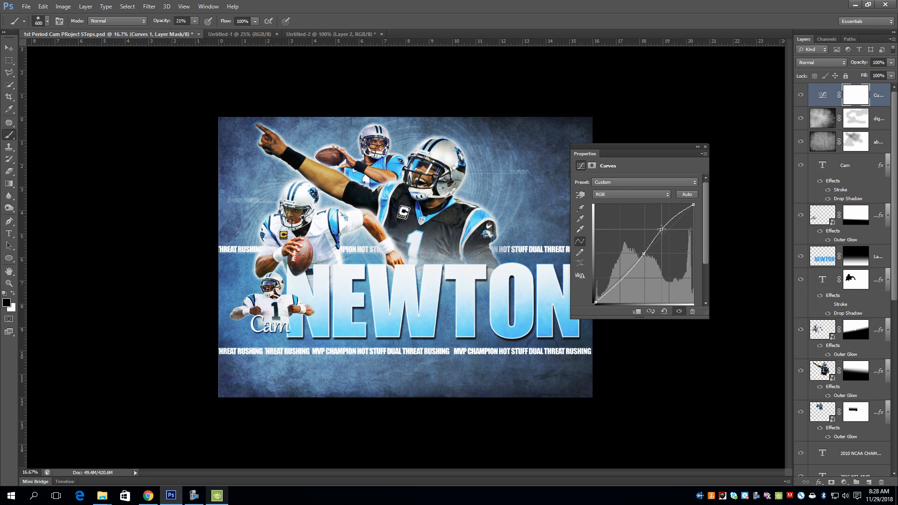
Compare the poster with the Curves layer hidden and shown, and lower the layer's opacity to 58%
left_click(800, 95)
left_click(800, 95)
left_click(800, 95)
left_click(800, 95)
left_click(800, 95)
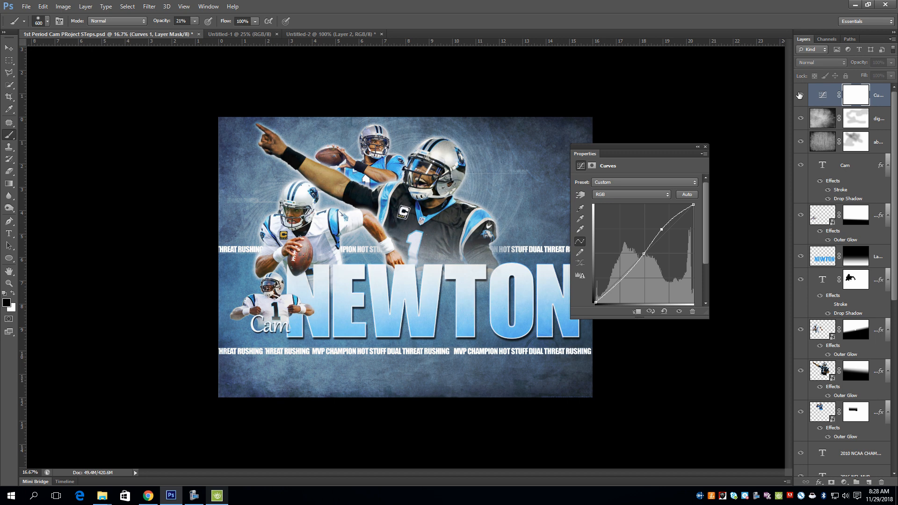
left_click(800, 95)
key("ctrl+plus")
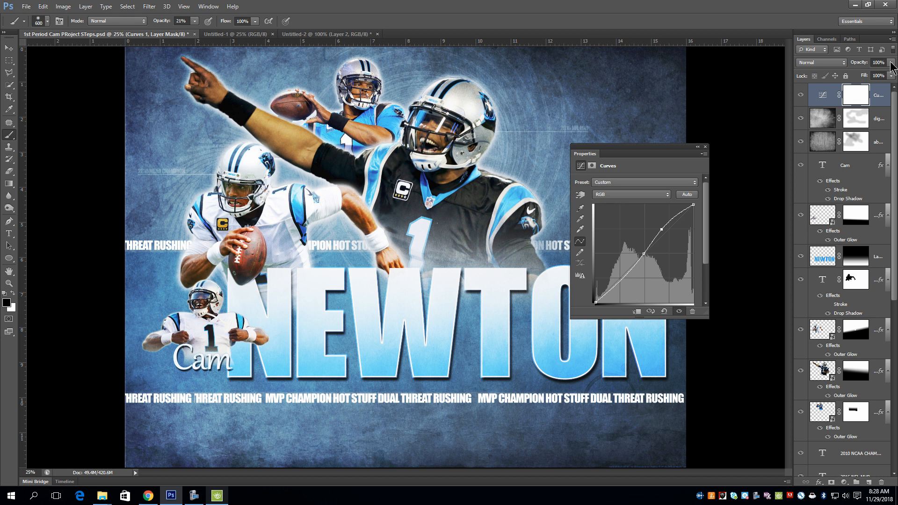
left_click_drag(891, 62, 871, 75)
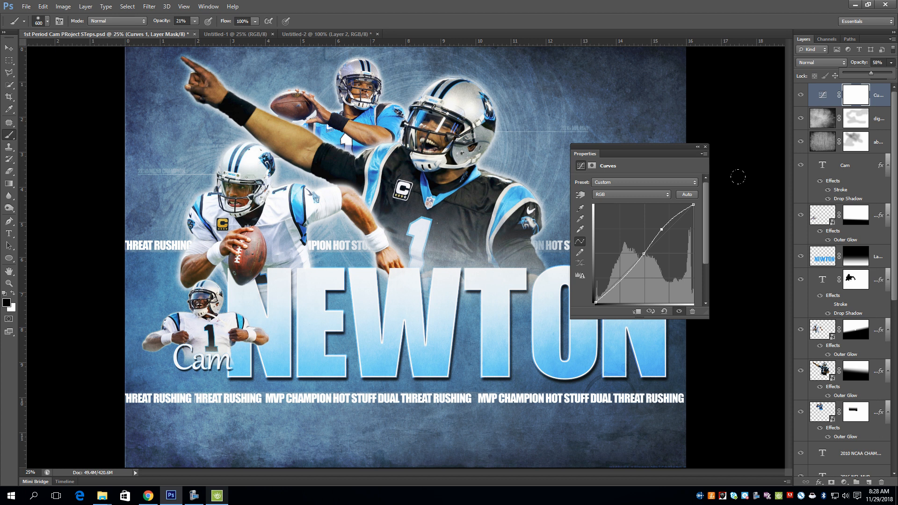
Set the brush to 63% opacity and paint the Curves layer's mask over the players to reduce the contrast there
left_click(831, 482)
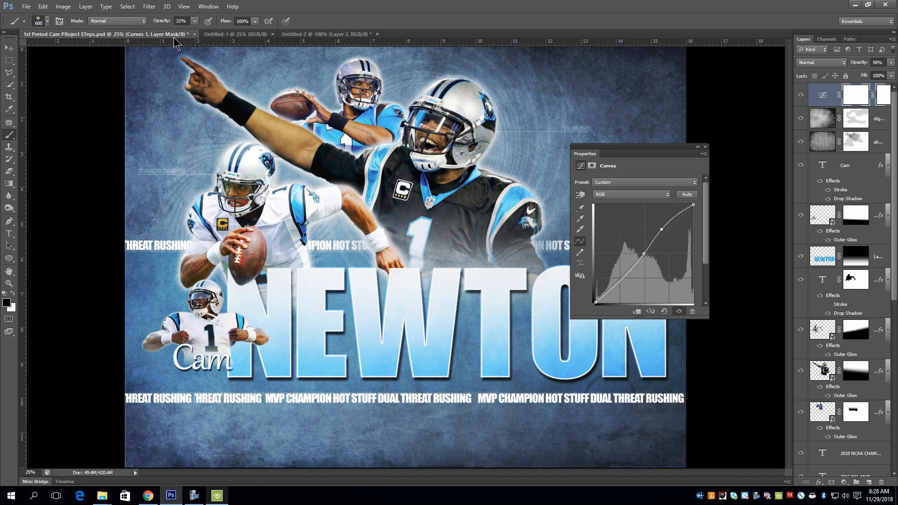
left_click_drag(195, 21, 216, 36)
left_click_drag(445, 117, 439, 110)
key("x")
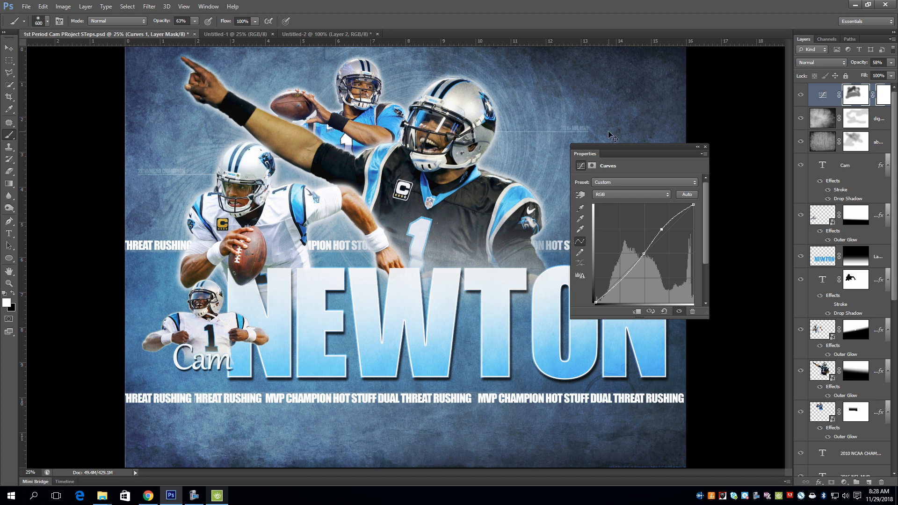
Compare the poster with the masked Curves layer hidden and shown, and move the Curves properties clear of the artwork
key("ctrl+minus")
left_click(801, 95)
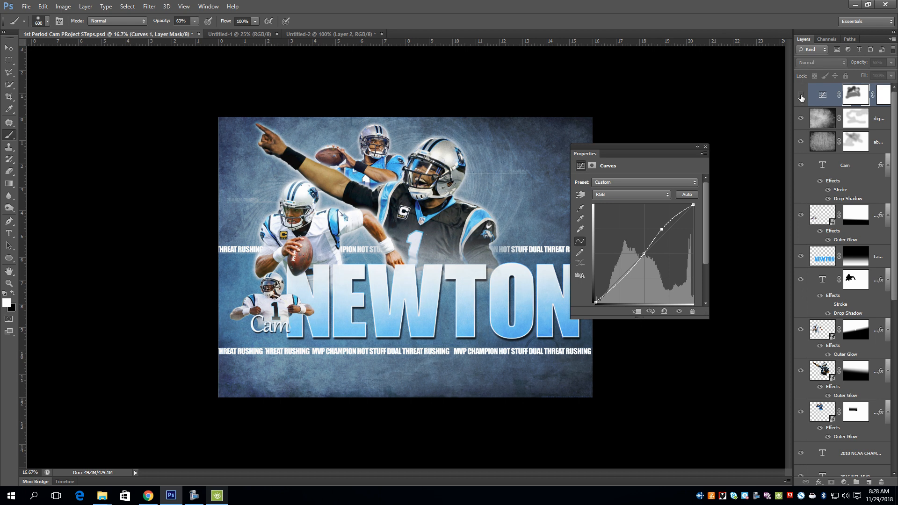
left_click(801, 95)
left_click(800, 96)
left_click(800, 95)
key("ctrl+plus")
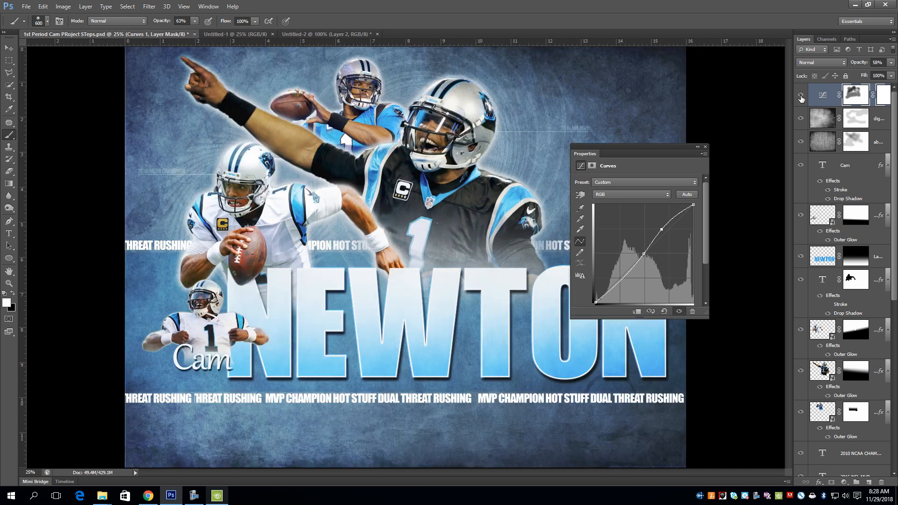
key("ctrl+minus")
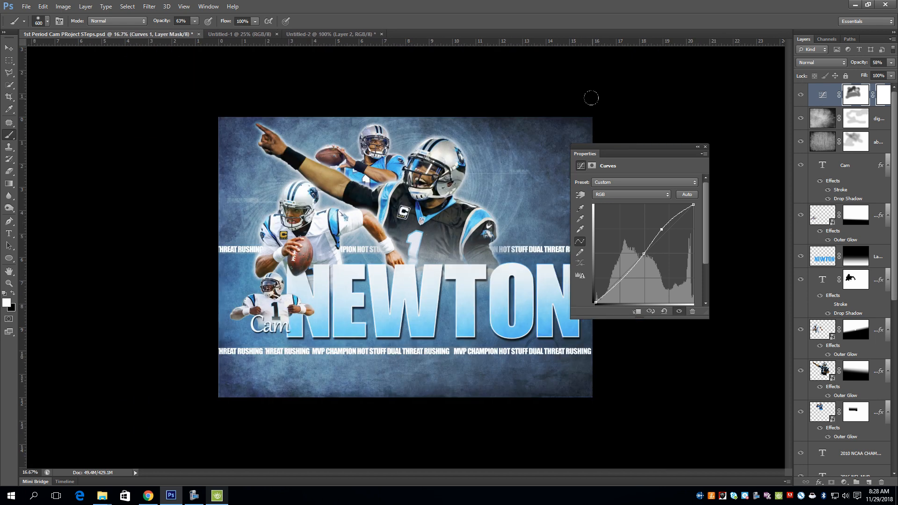
left_click_drag(630, 147, 674, 97)
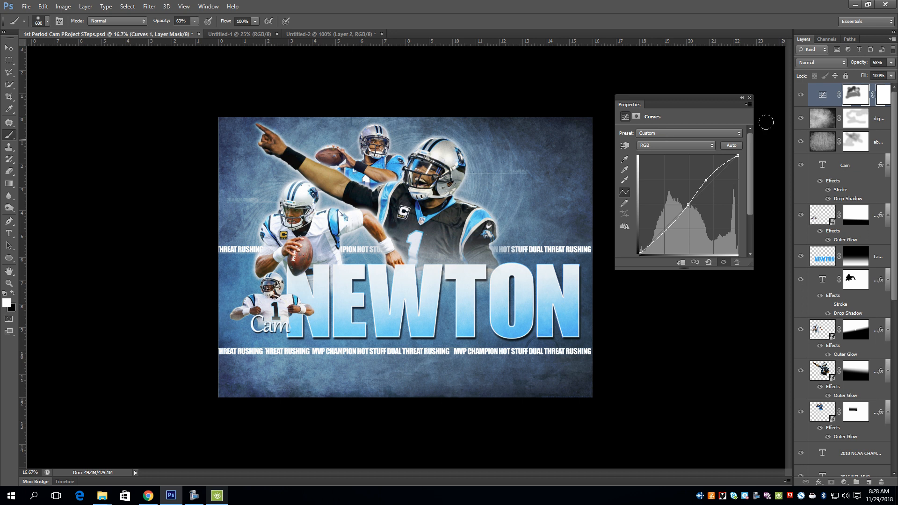
Save a JPEG copy of the poster as 1st Period Cam PRoject STeps.jpg at Maximum quality with the Baseline ("Standard") format
left_click(26, 7)
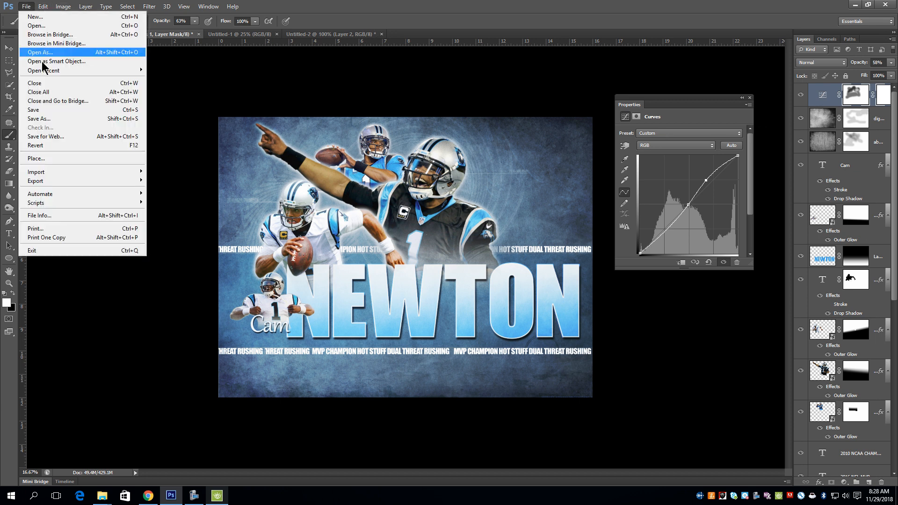
left_click(53, 119)
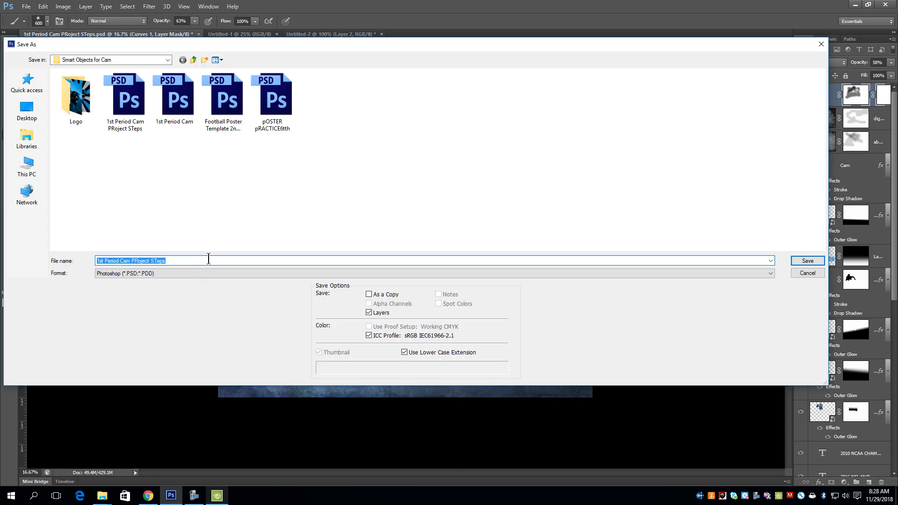
left_click(195, 273)
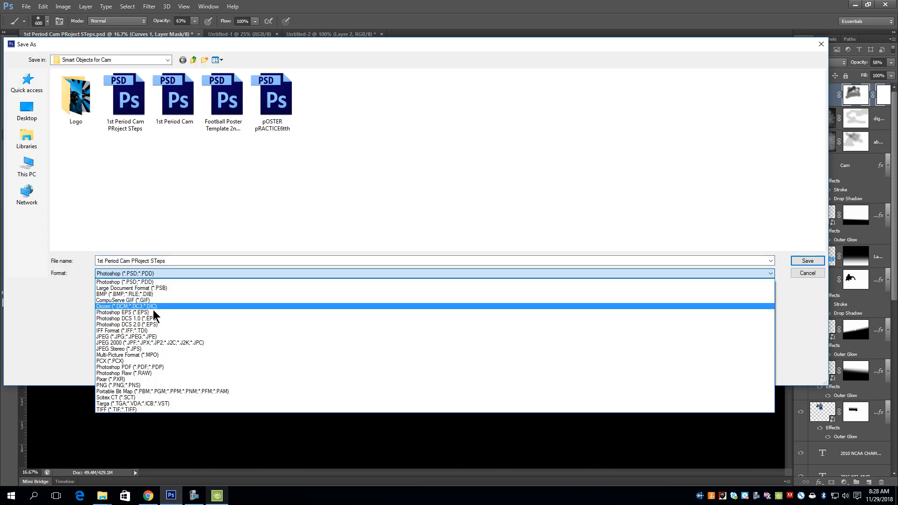
left_click(143, 336)
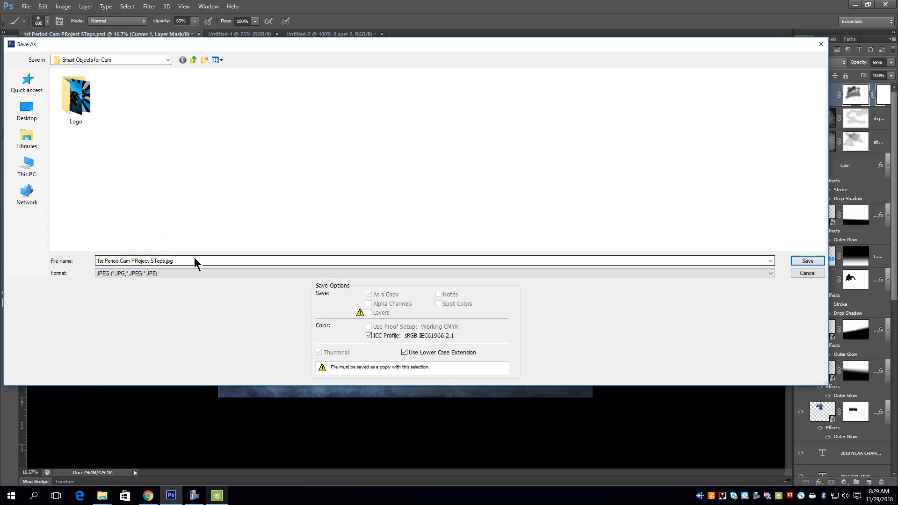
left_click(805, 262)
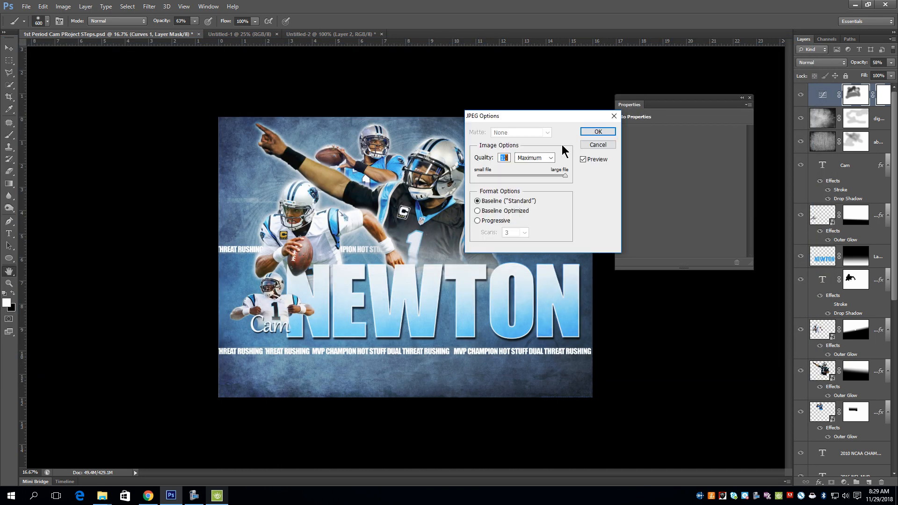
left_click(596, 133)
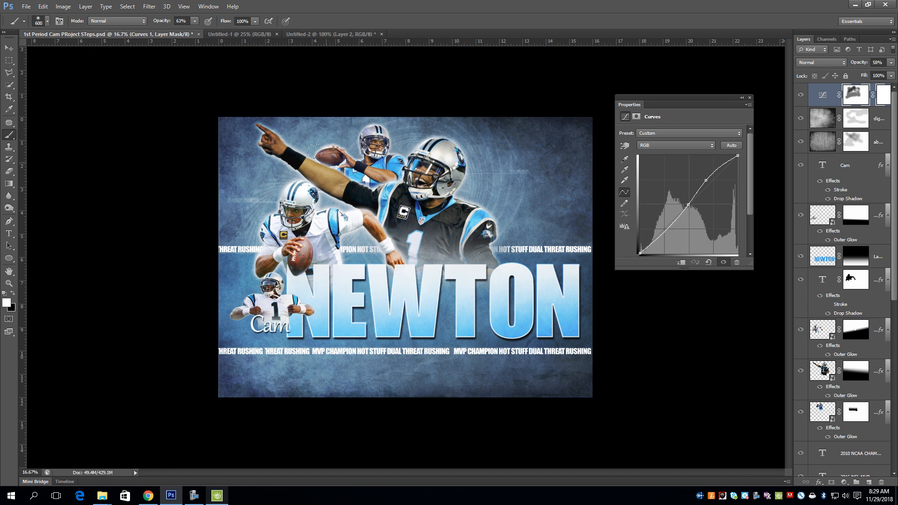
Open 1st Period Cam PRoject STeps.jpg and compare it with the layered PSD, returning to the JPEG
left_click(27, 7)
left_click(33, 23)
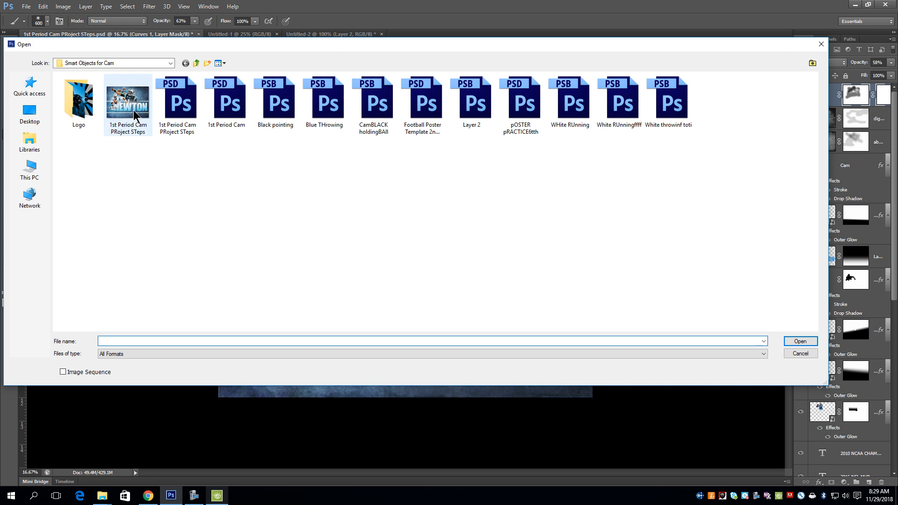
double_click(134, 114)
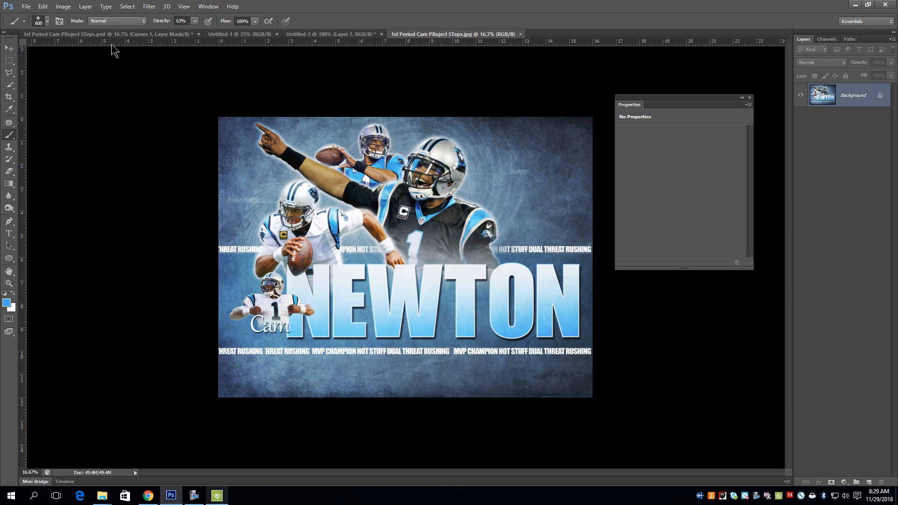
left_click(70, 34)
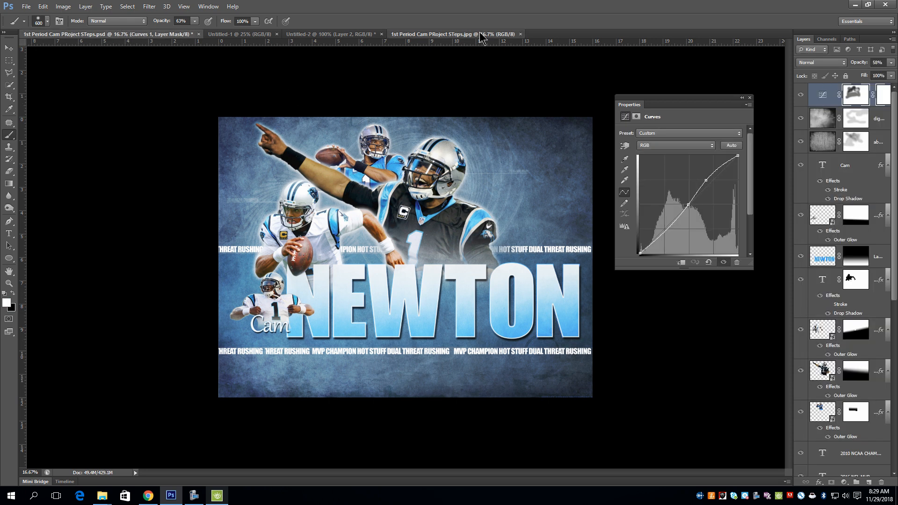
left_click(427, 36)
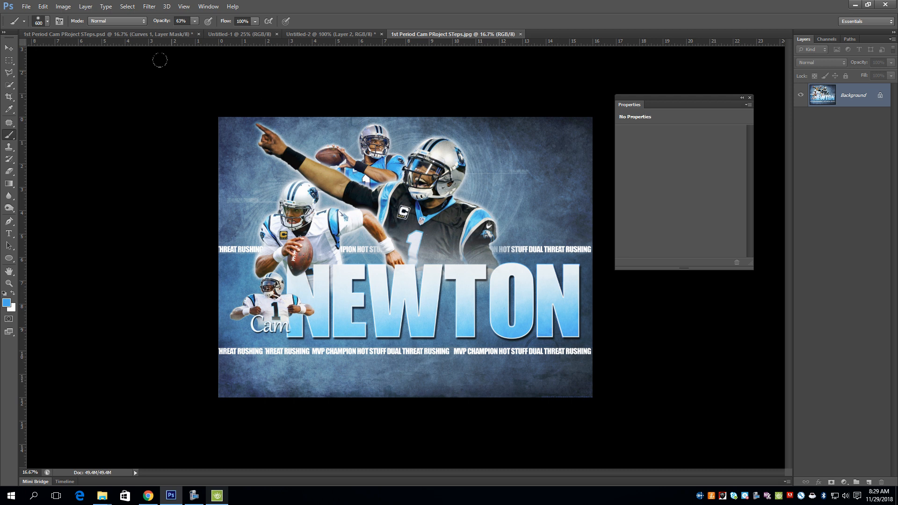
Set the JPEG's new canvas size to 16.1 inches wide and 12.1 inches high
left_click(63, 6)
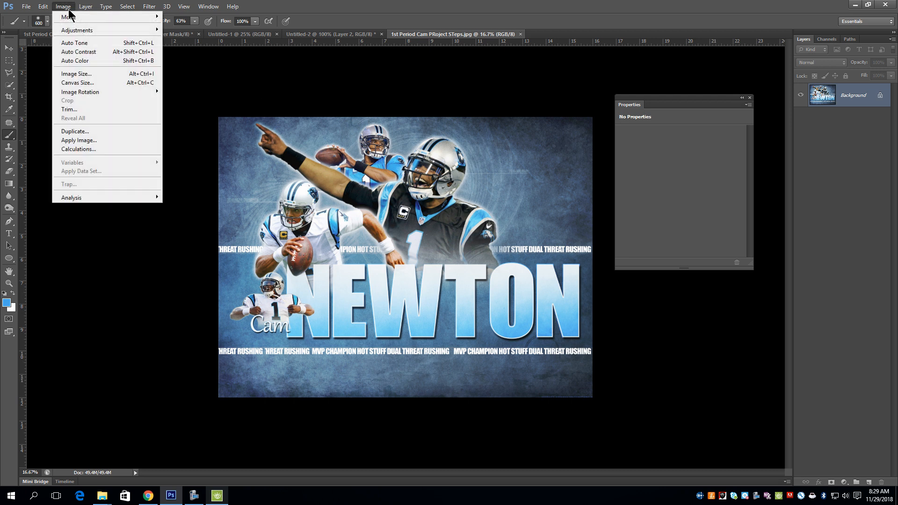
left_click(84, 83)
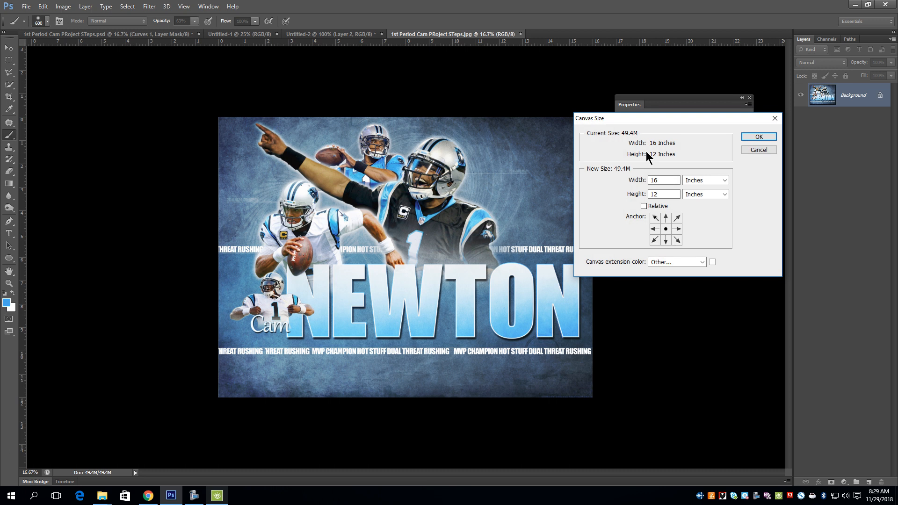
left_click(664, 181)
type(".1")
left_click(667, 194)
type(".1")
Choose a custom canvas extension color, sample light blue 60d0f6 from the poster artwork, and apply the canvas enlargement
left_click(703, 263)
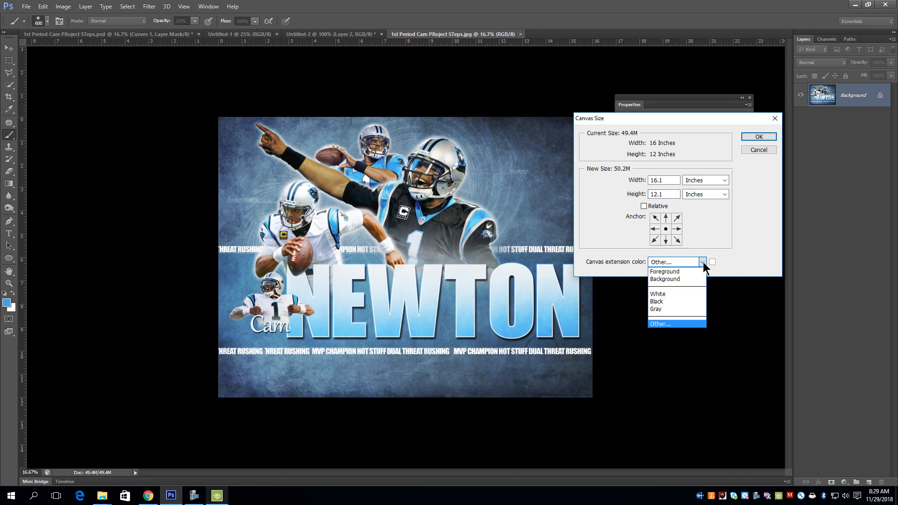
left_click(671, 293)
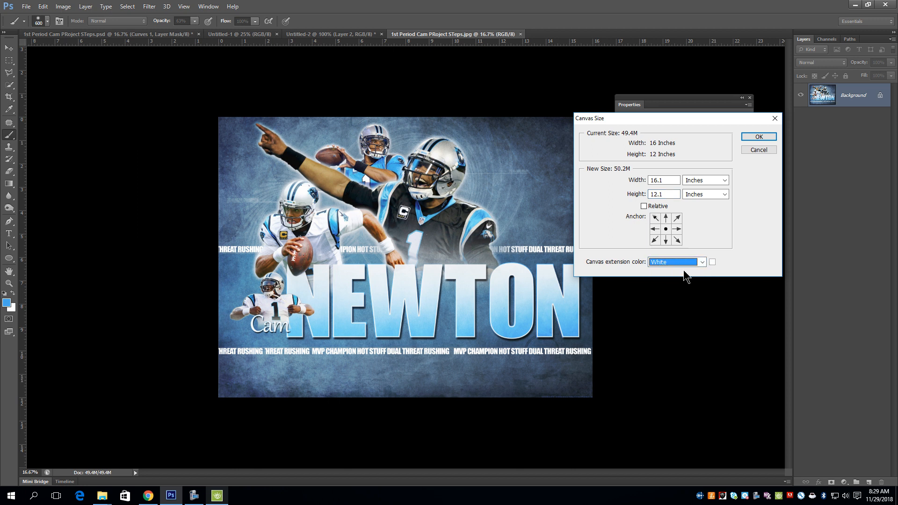
left_click(700, 262)
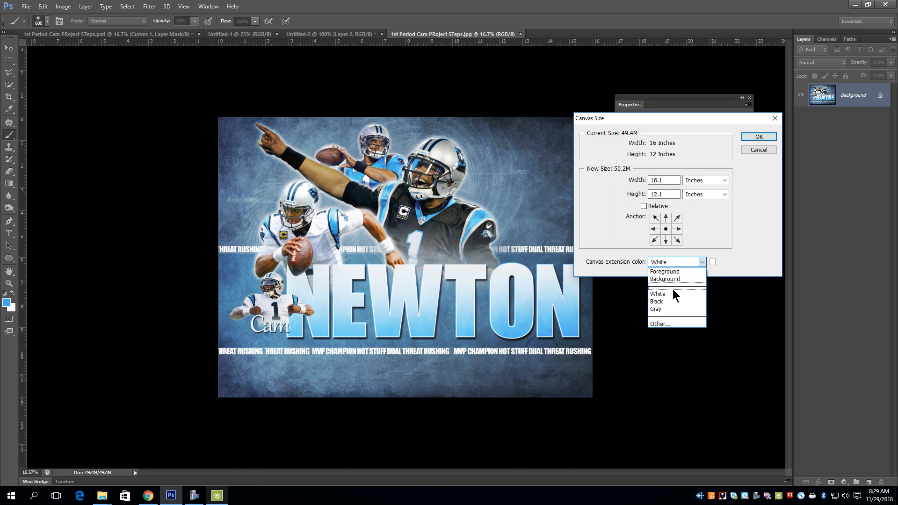
left_click(661, 323)
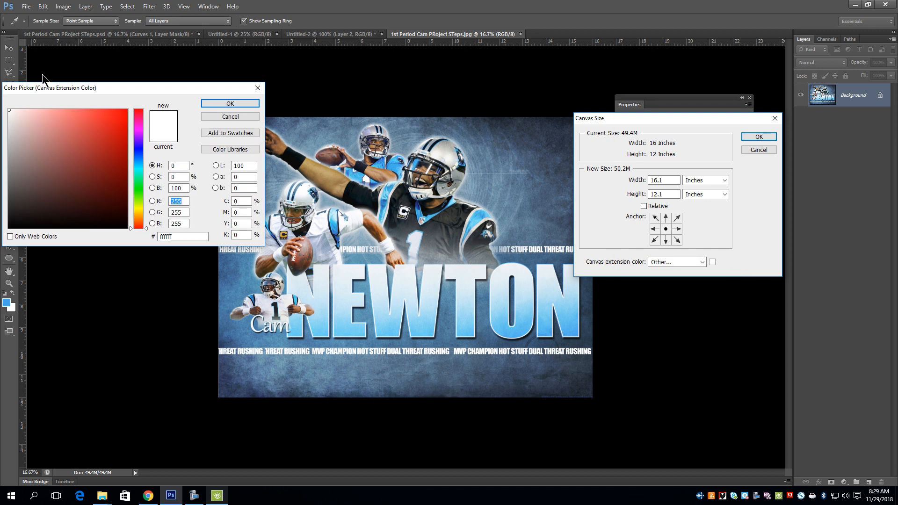
left_click(419, 208)
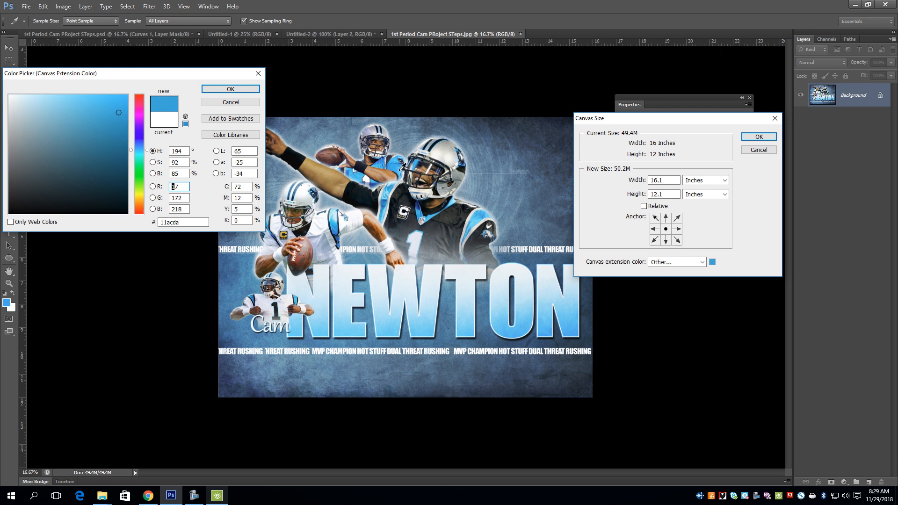
left_click(402, 166)
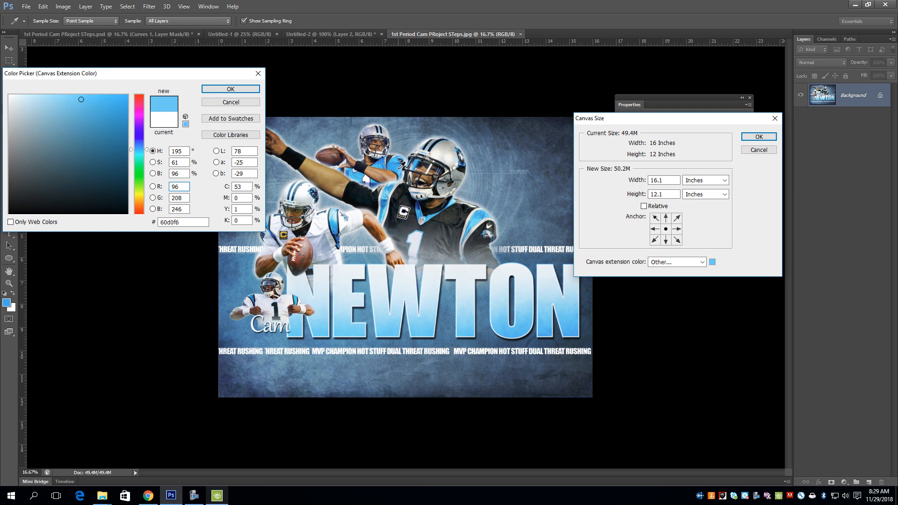
left_click(227, 88)
left_click(758, 137)
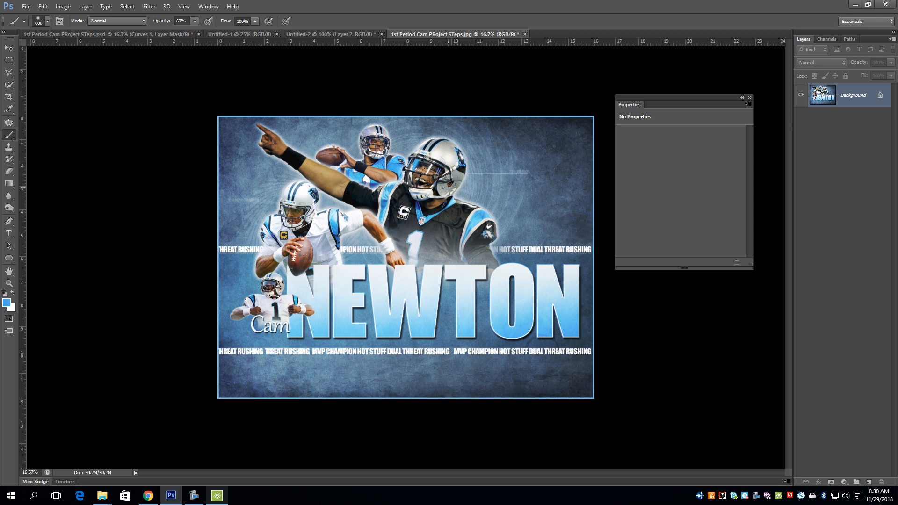
Create a new U.S. Paper Letter document, 8.5 by 11 inches at 300 pixels/inch with a white background
key("ctrl+n")
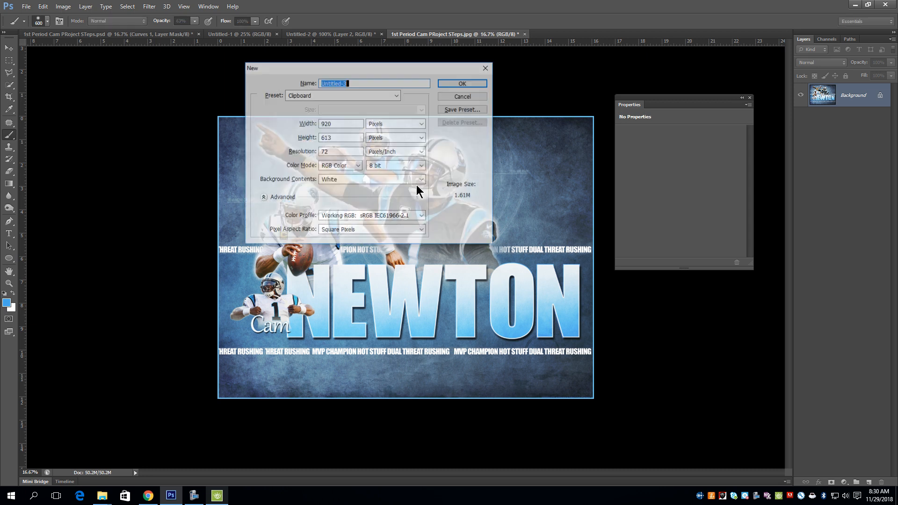
left_click(392, 96)
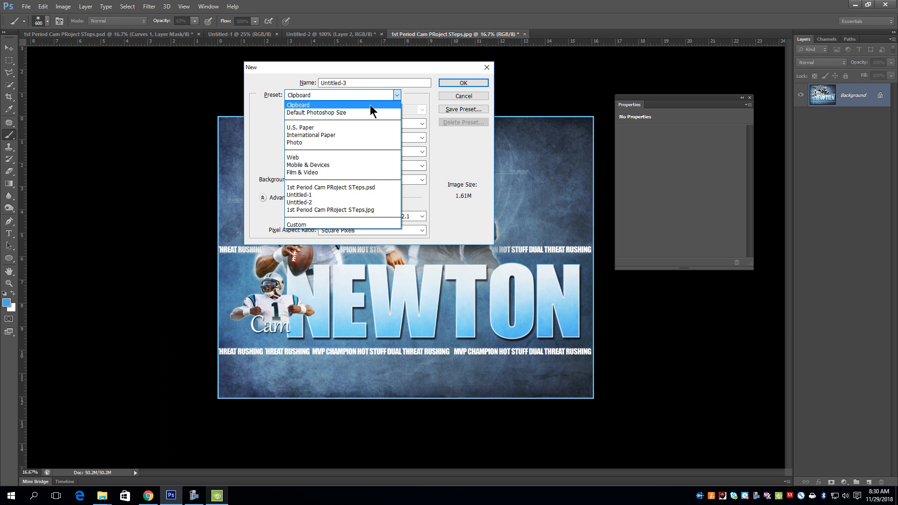
left_click(318, 127)
left_click(453, 83)
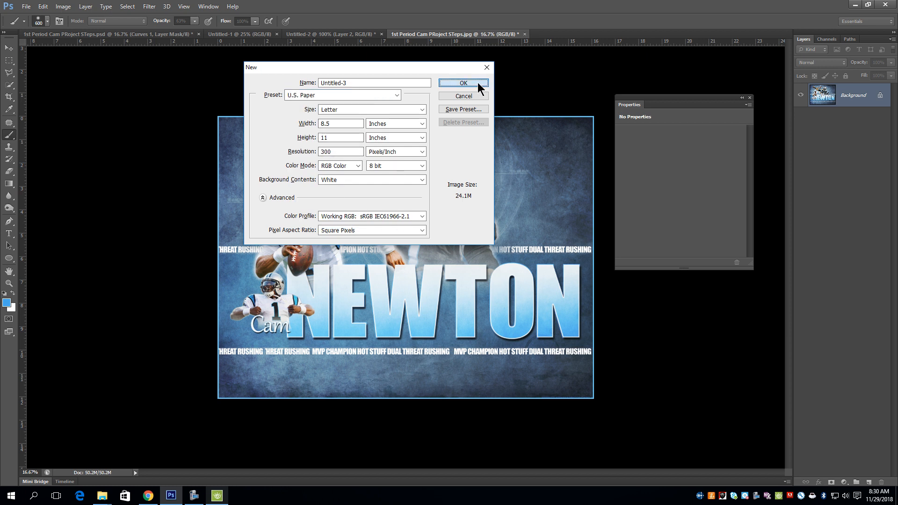
Copy the bordered poster from the JPEG document into the new Letter page with the Move tool
left_click(450, 35)
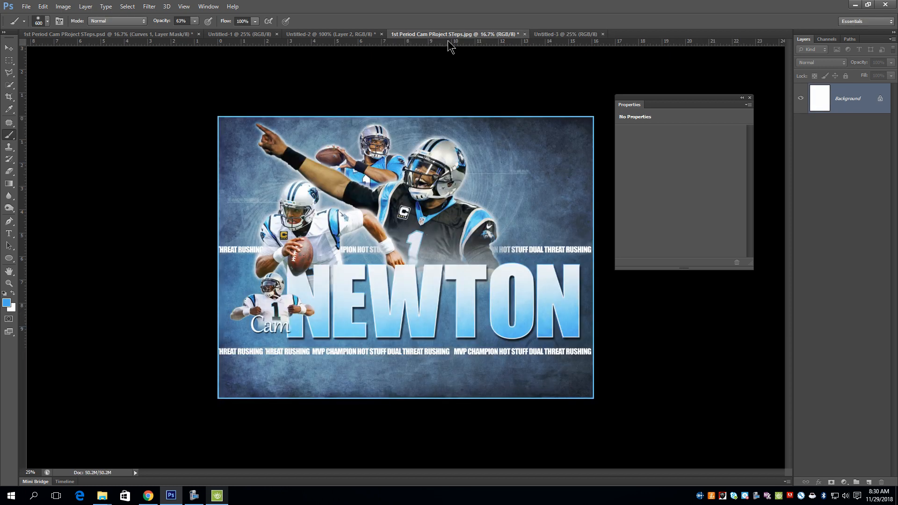
key("v")
left_click_drag(463, 212, 410, 194)
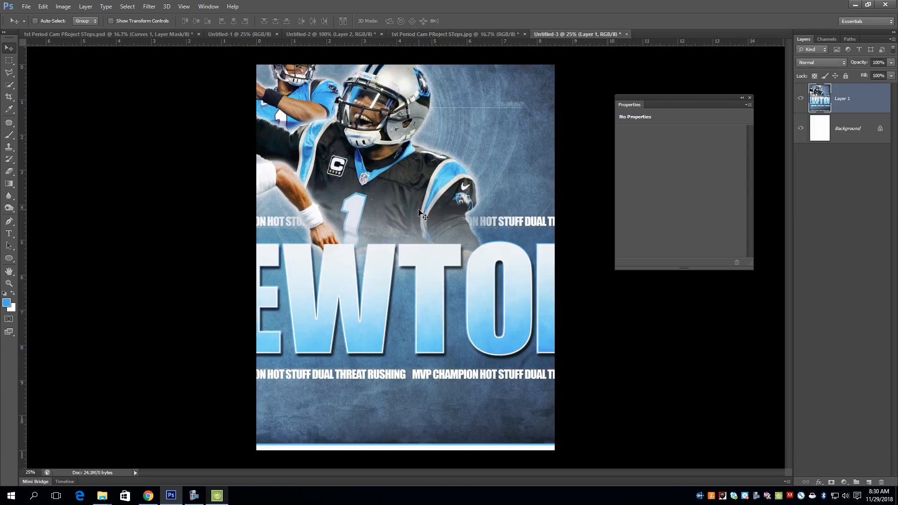
Scale the poster on the Letter page to about 40%, rotate it about 8.5° clockwise, and place it in the page's lower half
key("ctrl+t")
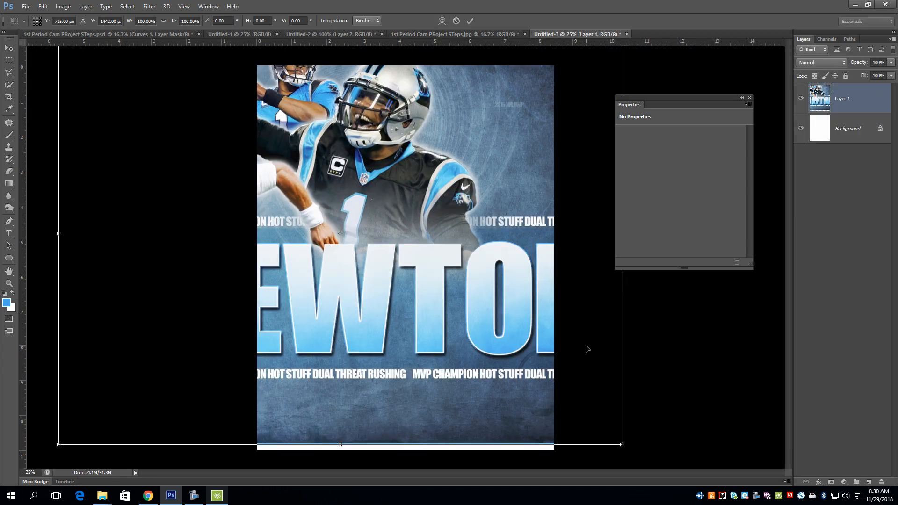
key("ctrl+minus")
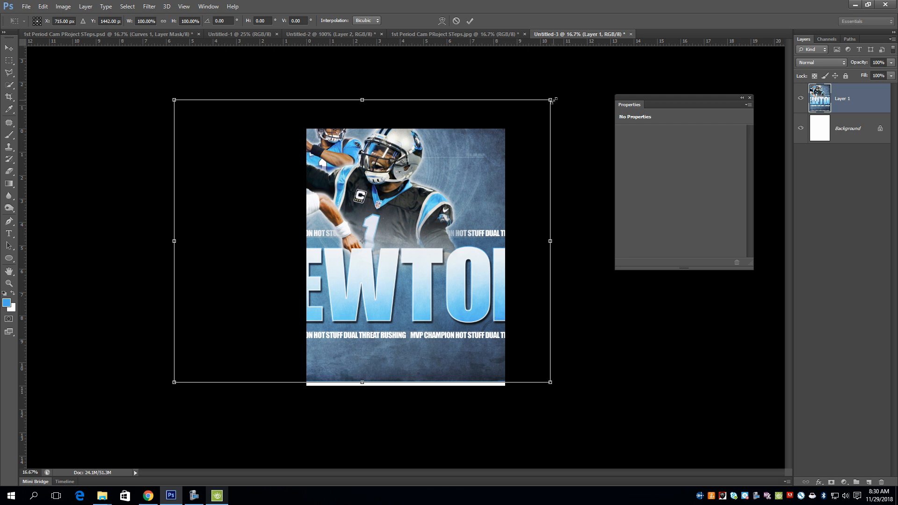
left_click_drag(551, 100, 437, 184)
left_click_drag(398, 234, 433, 214)
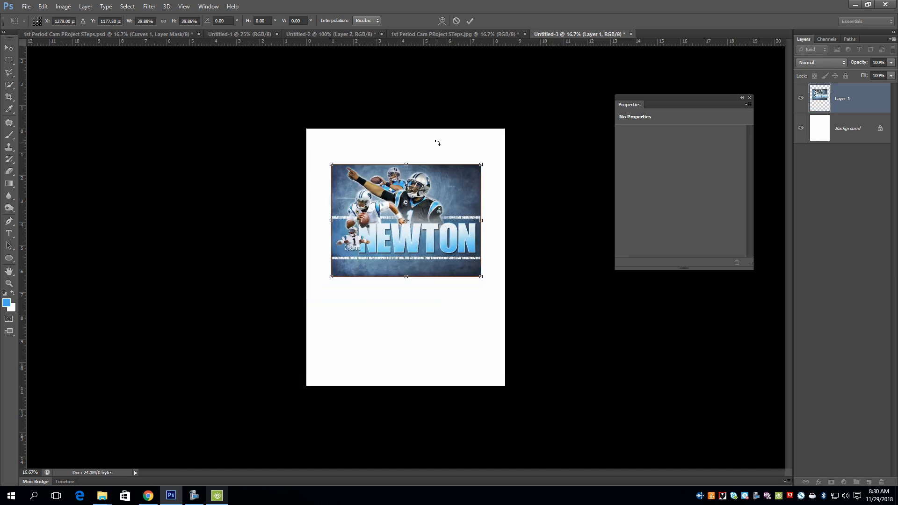
left_click_drag(438, 143, 445, 145)
left_click_drag(418, 204, 409, 292)
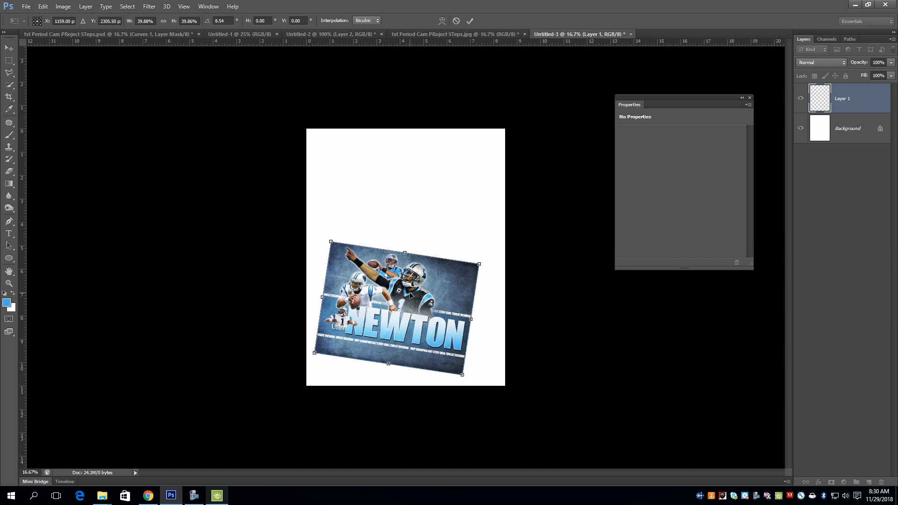
key("Return")
Duplicate the poster layer, scale the copy smaller, tilt it counterclockwise, and place it in the page's upper-left area
key("ctrl+j")
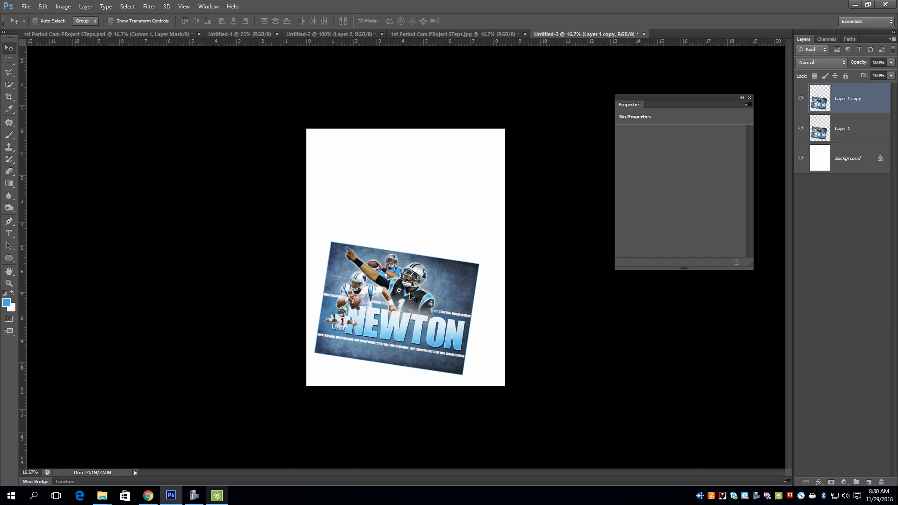
key("ctrl+t")
left_click_drag(439, 199, 403, 174)
left_click_drag(403, 345, 413, 249)
left_click_drag(463, 120, 447, 145)
left_click_drag(382, 217, 351, 190)
key("Return")
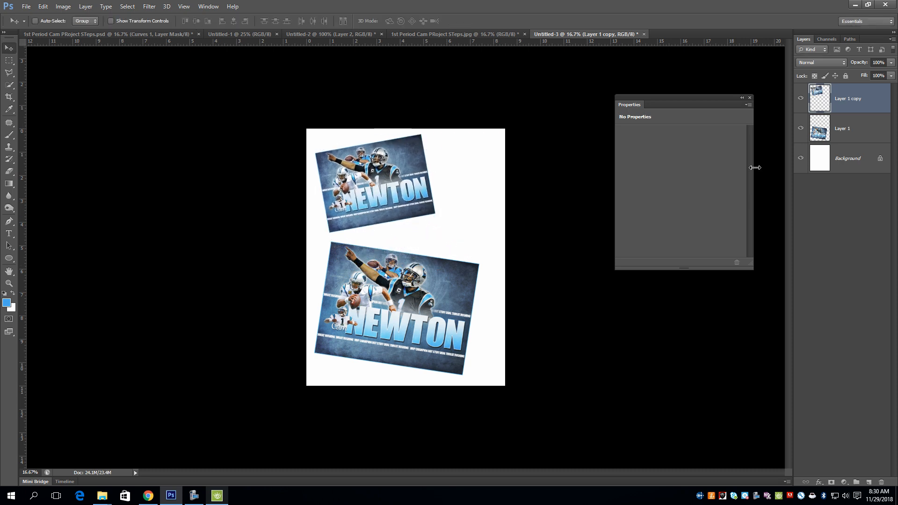
Hide the smaller poster copy on the Letter page and switch back to the bordered JPEG document
left_click(801, 98)
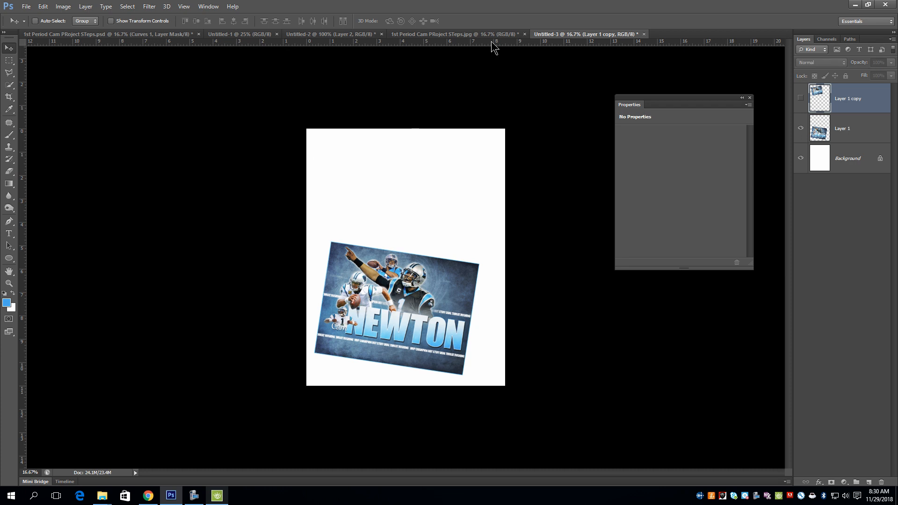
left_click(489, 34)
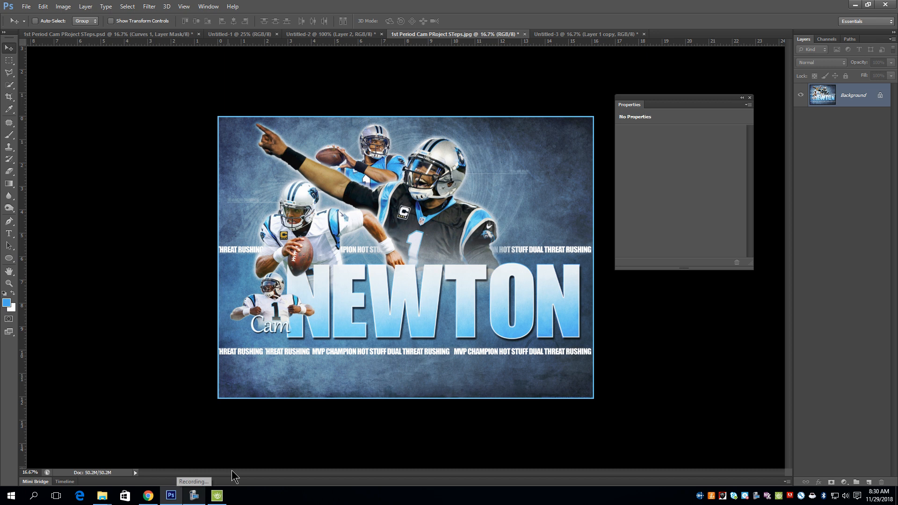
left_click(194, 496)
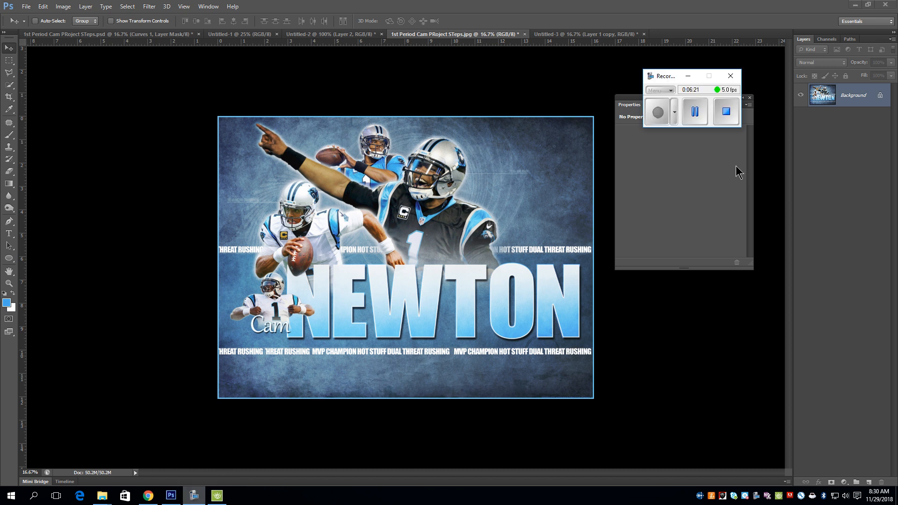